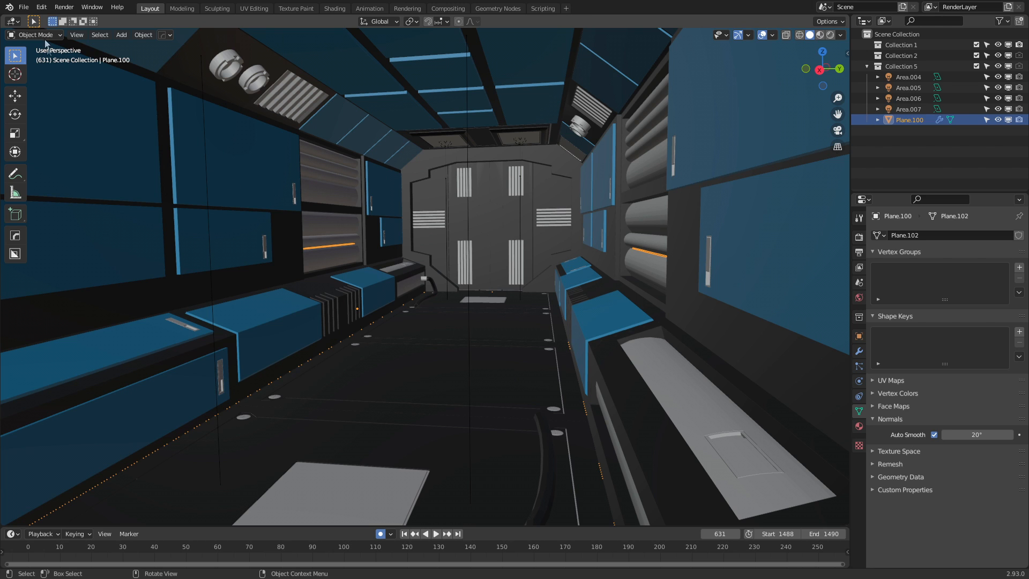
- Search the add-ons in the preferences for "ivy" to check IvyGen, and close the preferences
click(41, 7)
click(93, 161)
click(302, 45)
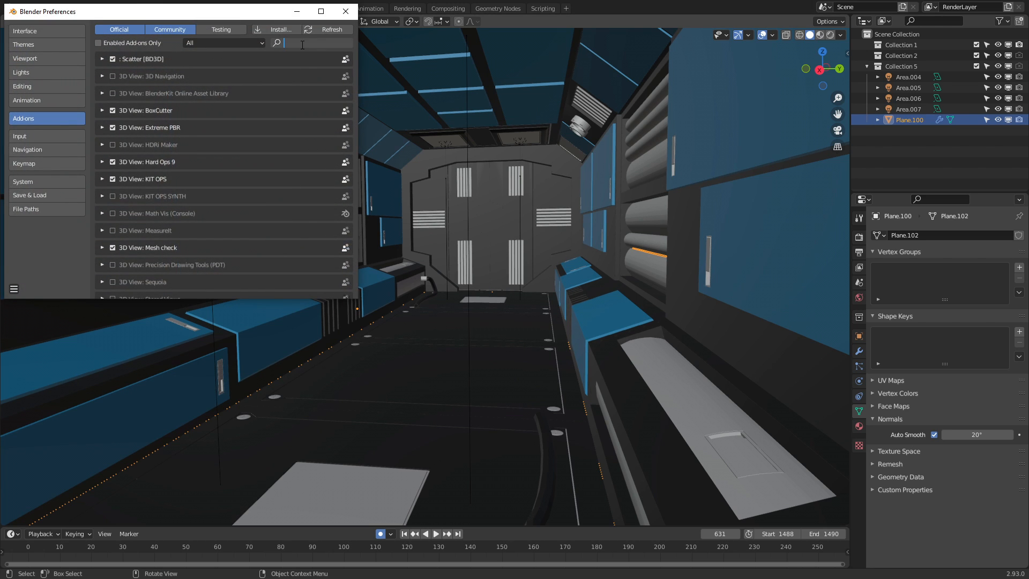
text(ivy)
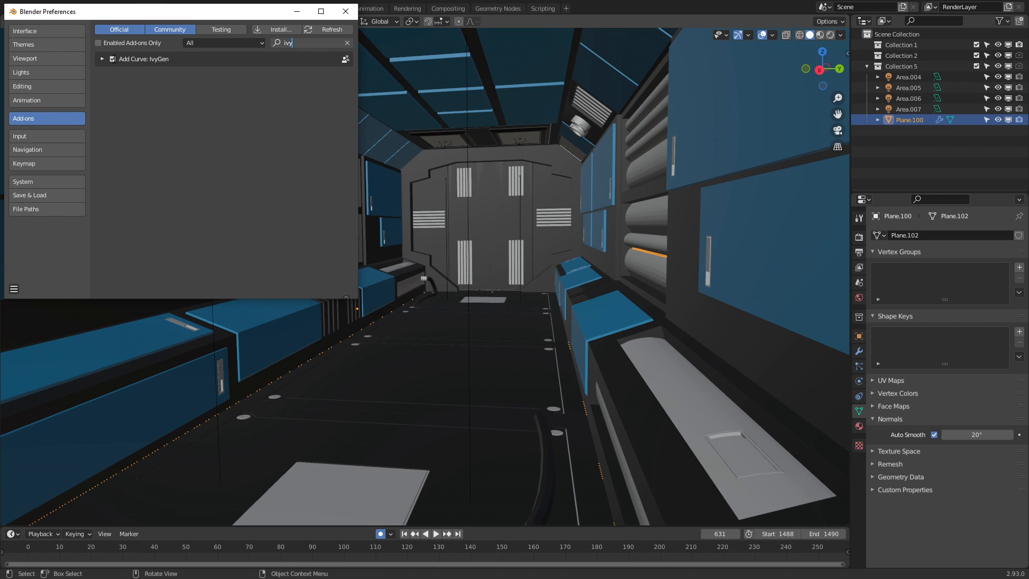
click(346, 12)
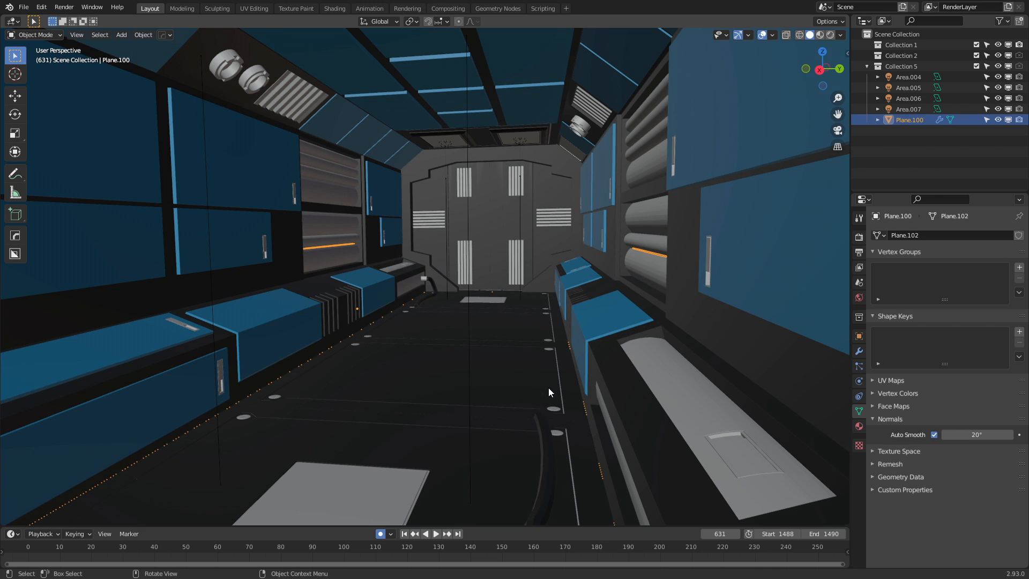
- Open the Ivy Generator settings among the Create tools of the 3D viewport sidebar
key(n)
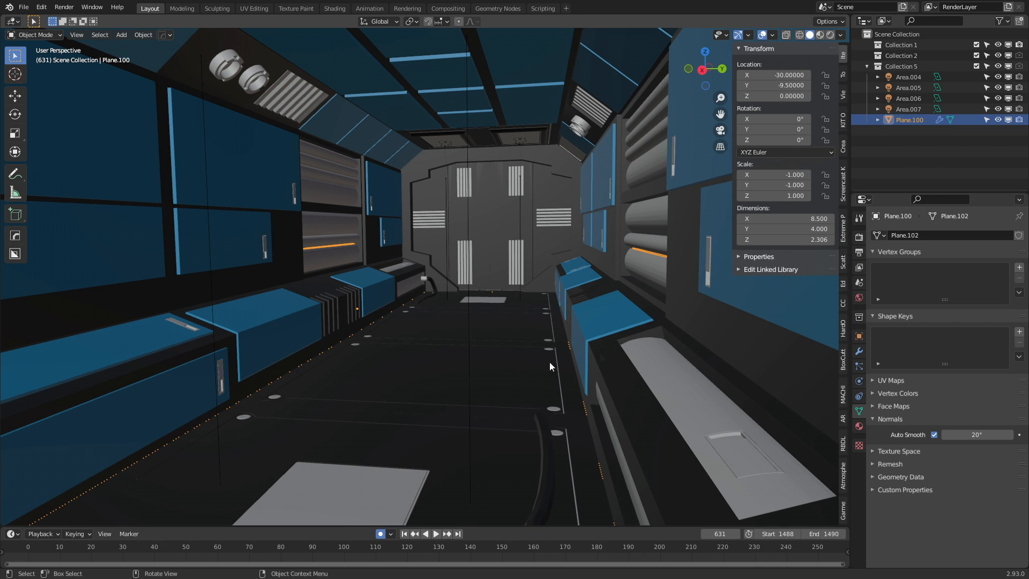
click(843, 144)
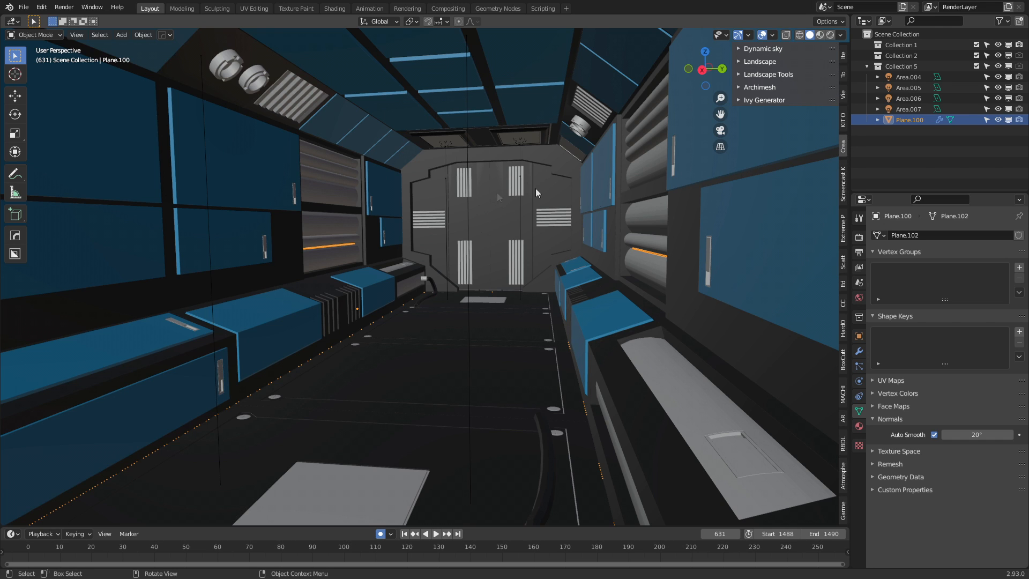
click(738, 102)
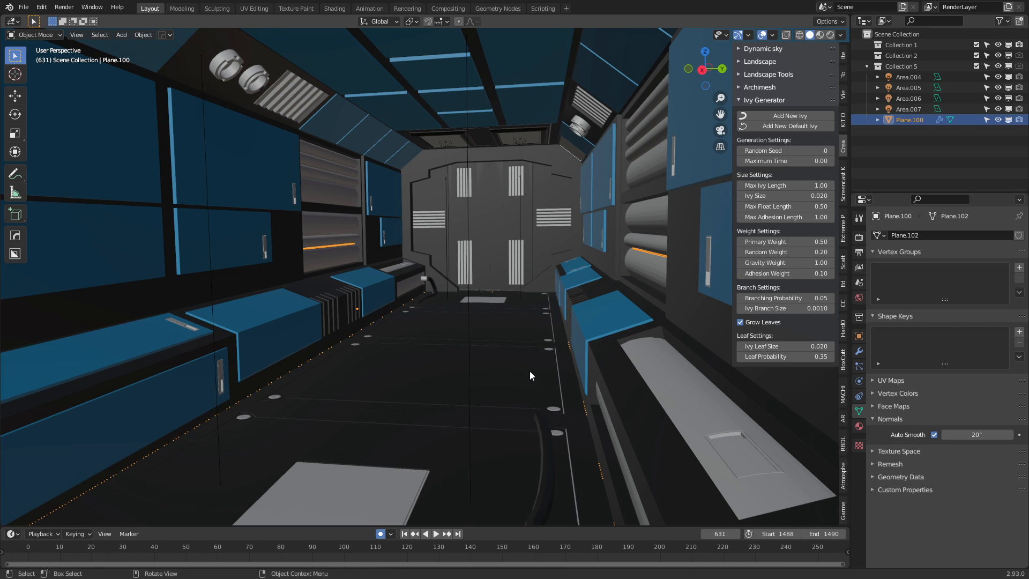
- Generate a test ivy with the default settings on the floor beside the far blue bench, and delete it
shift+right_click(386, 316)
click(773, 118)
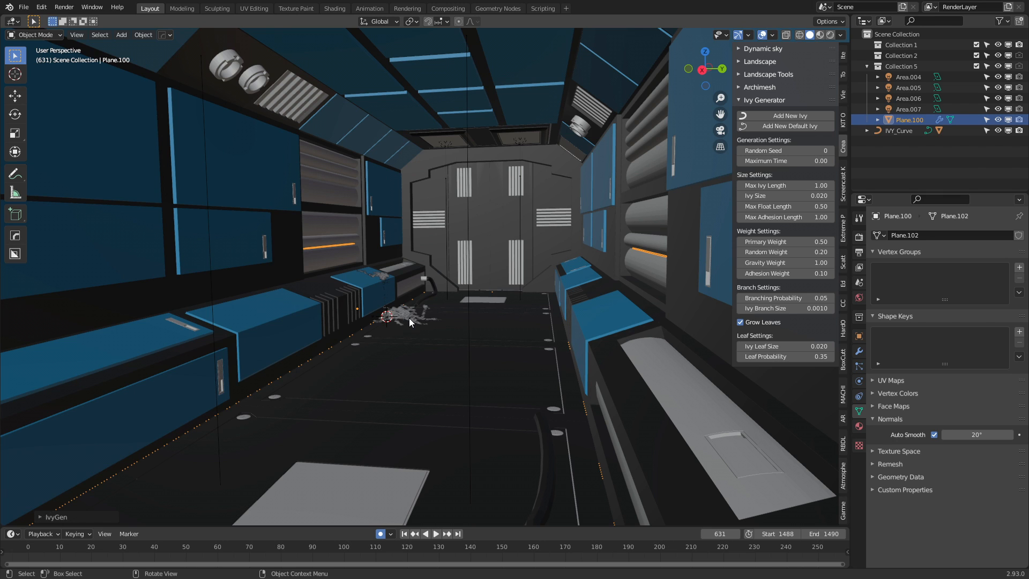
click(406, 314)
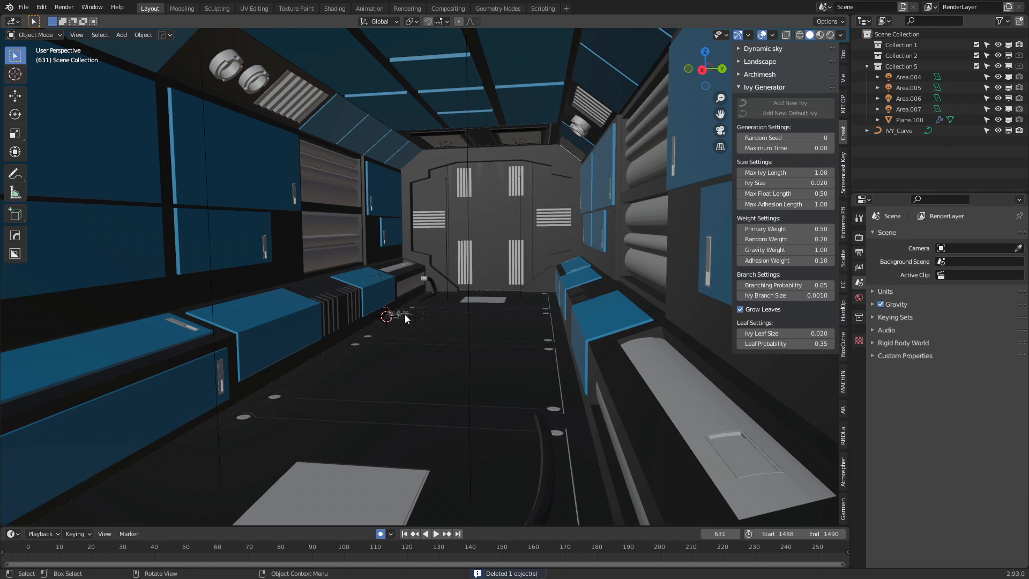
key(Delete)
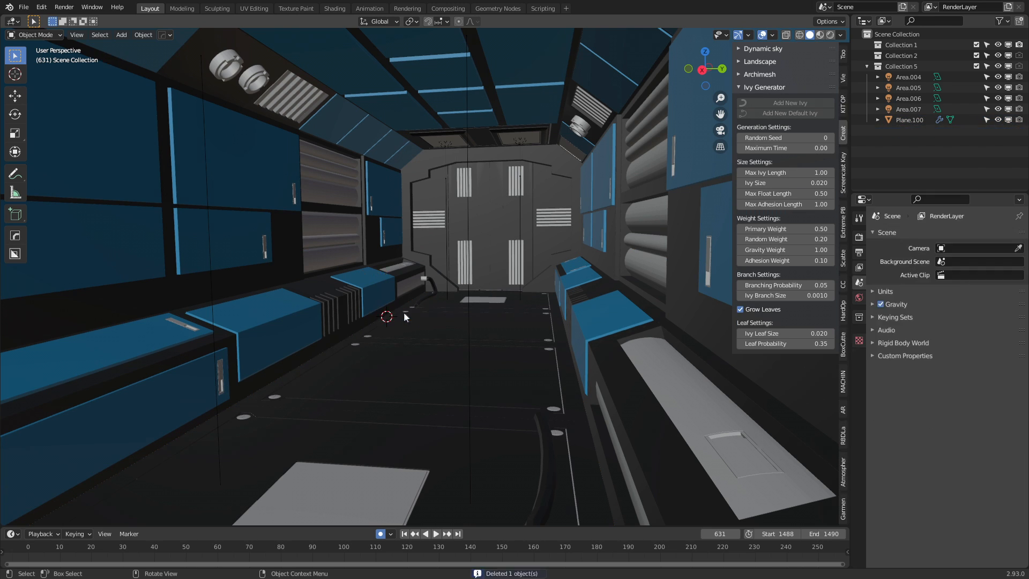
- Disable leaf growth for the ivy and set Max Ivy Length to 6
click(740, 310)
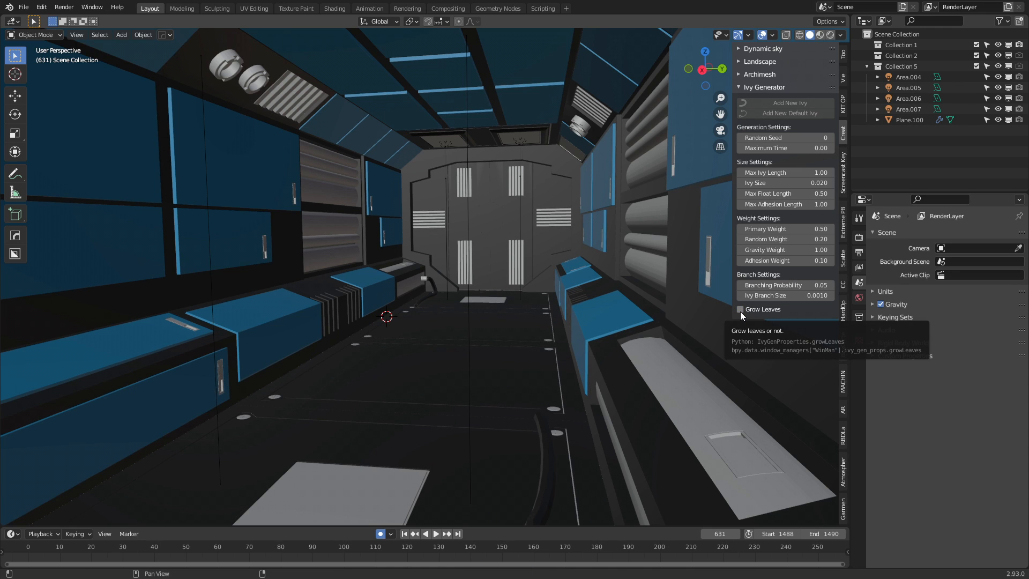
click(789, 173)
text(6)
key(Return)
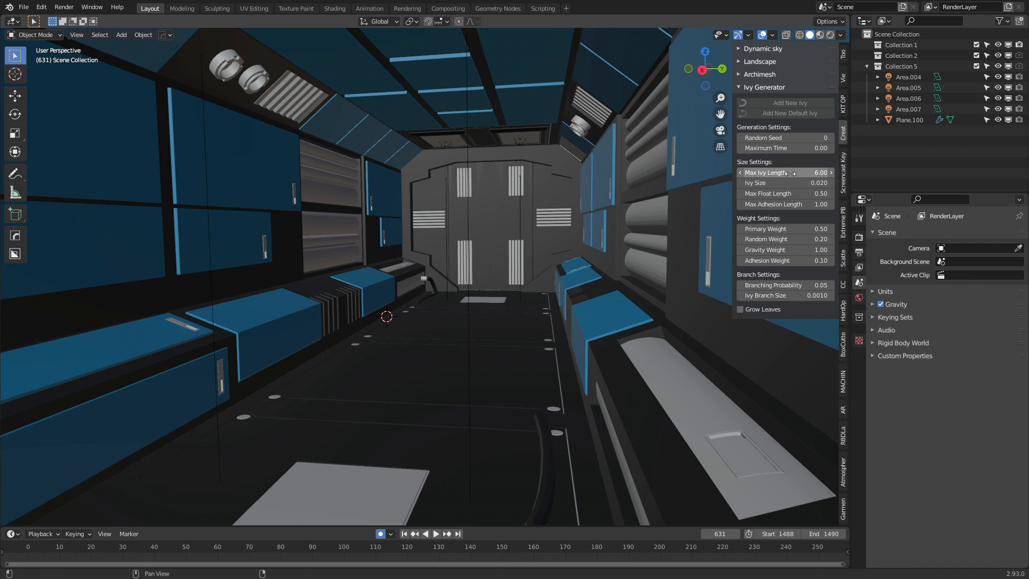
- Place the 3D cursor on the floor in front of the far door and generate ivy on the interior mesh
scroll(505, 354, up, 2)
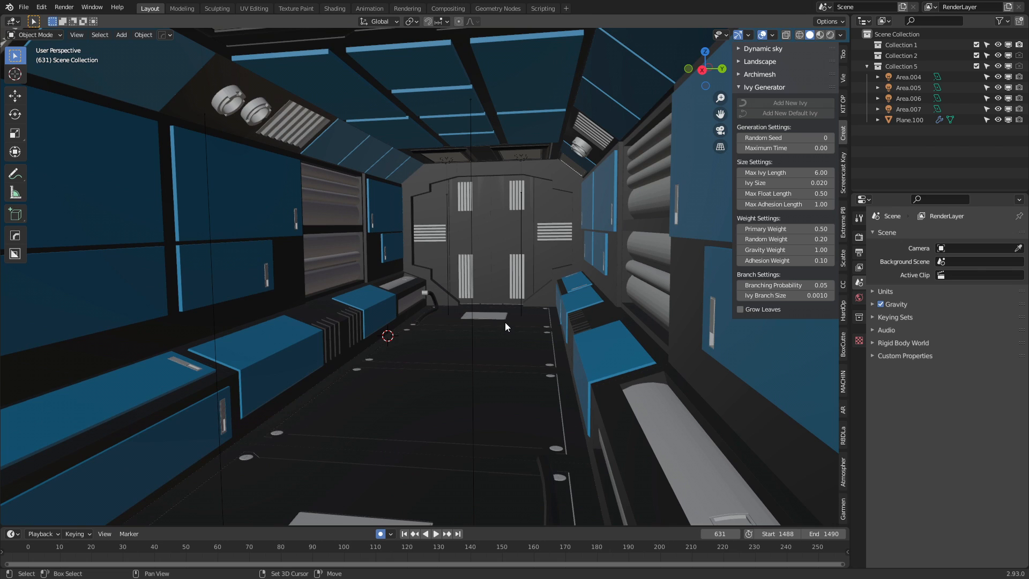
shift+right_click(504, 319)
click(506, 400)
click(792, 116)
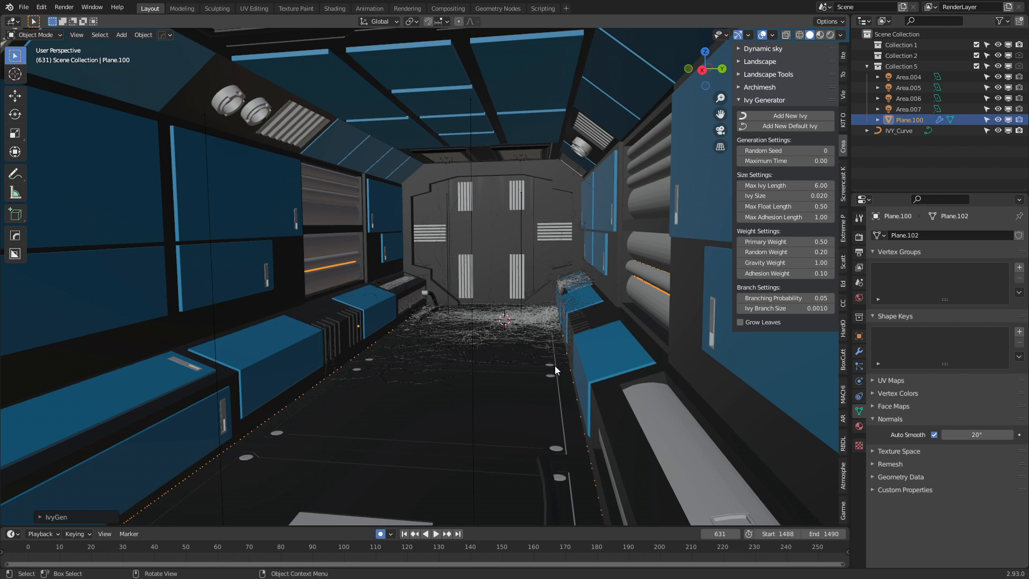
- Replace the ivy with a new one generated on the interior mesh with an Ivy Branch Size of 0.005
click(526, 313)
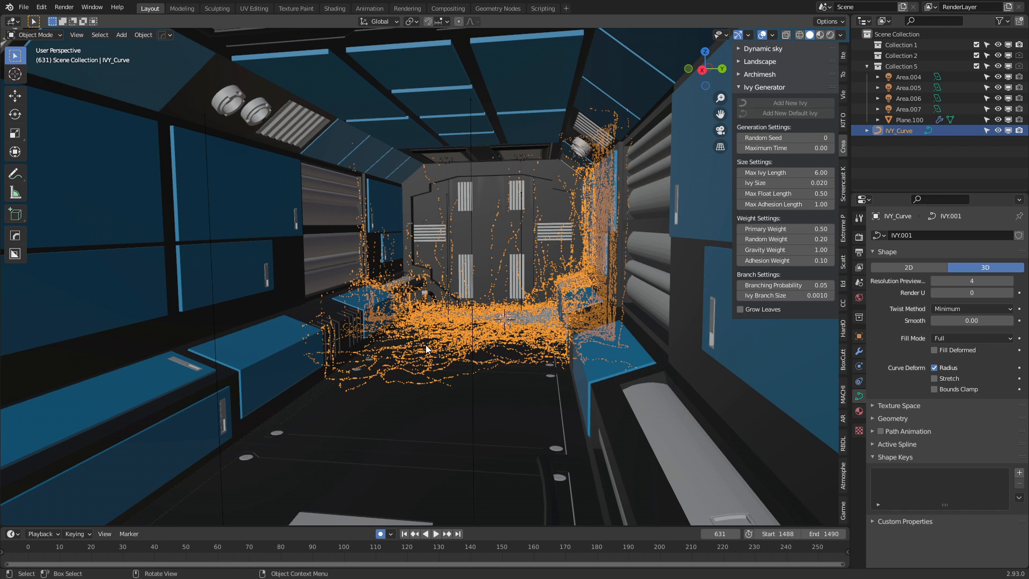
key(Delete)
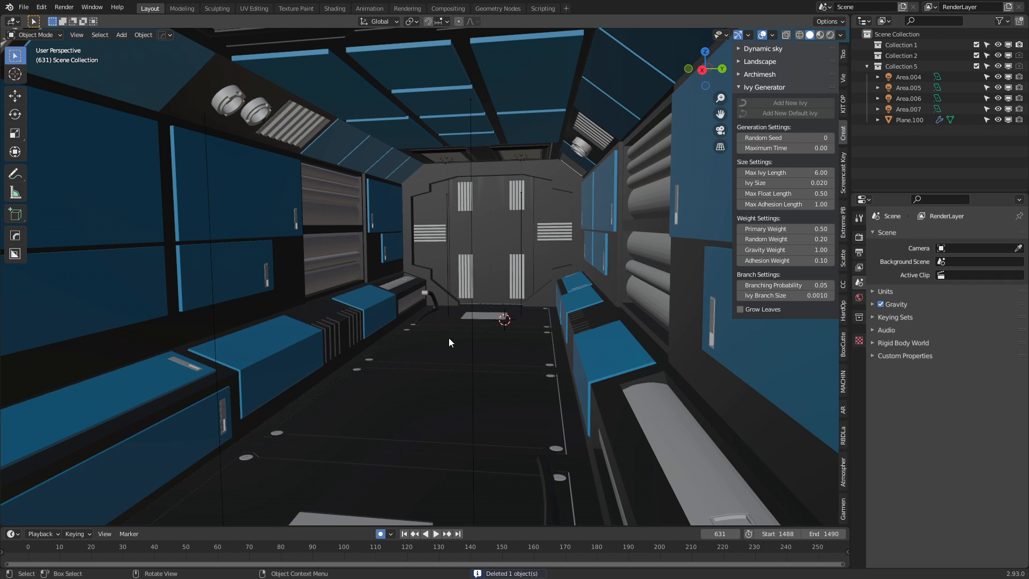
click(800, 296)
key(BackSpace)
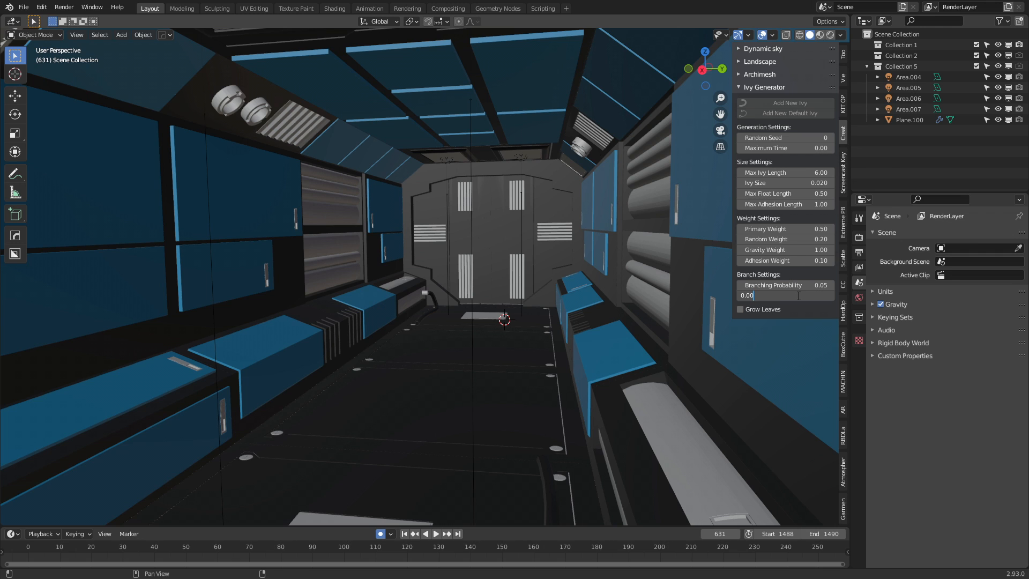
text(5)
key(Return)
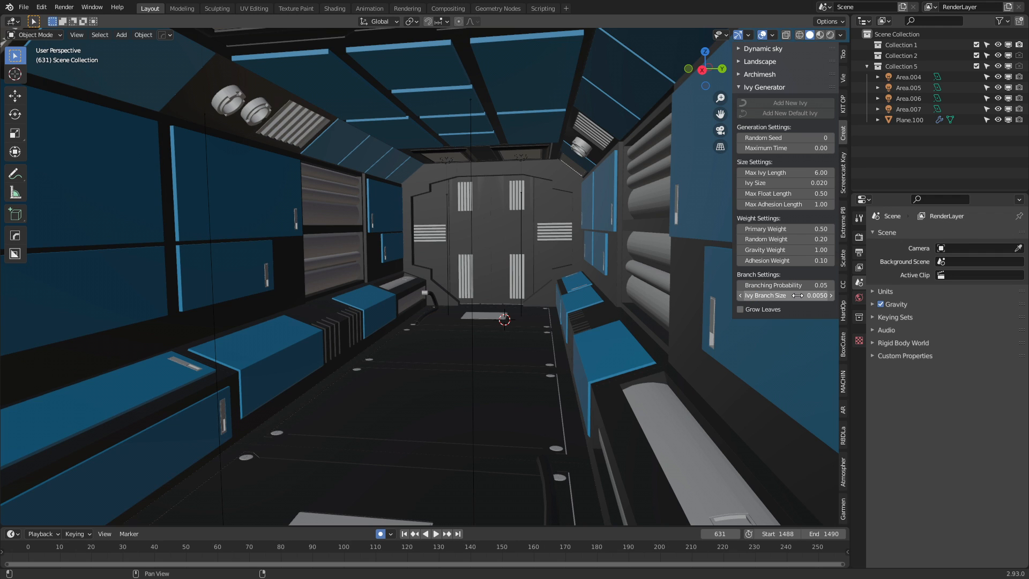
click(514, 374)
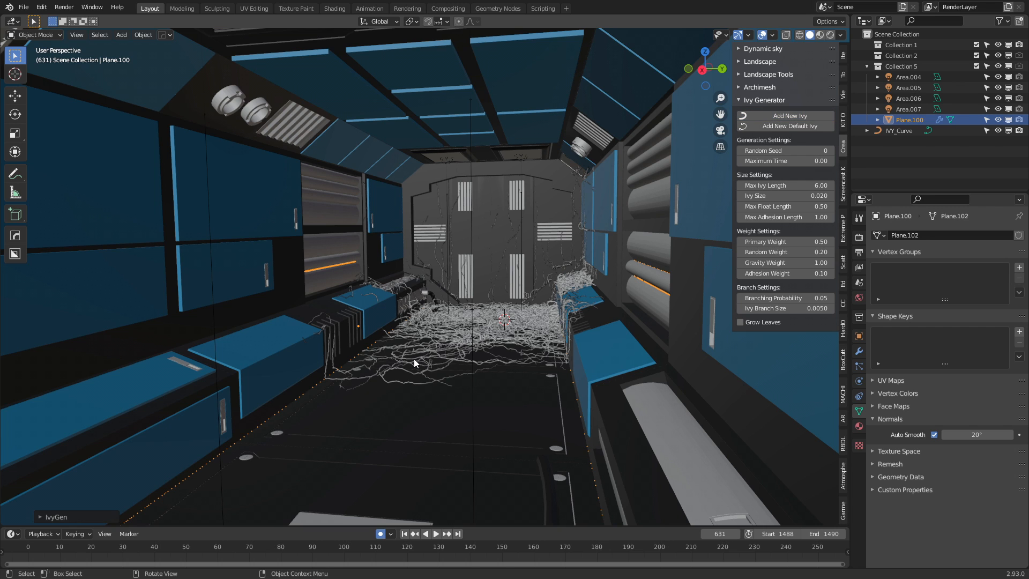
- Give the ivy a new material with a red base color, Specular 0.610 and Roughness 0.404
click(494, 331)
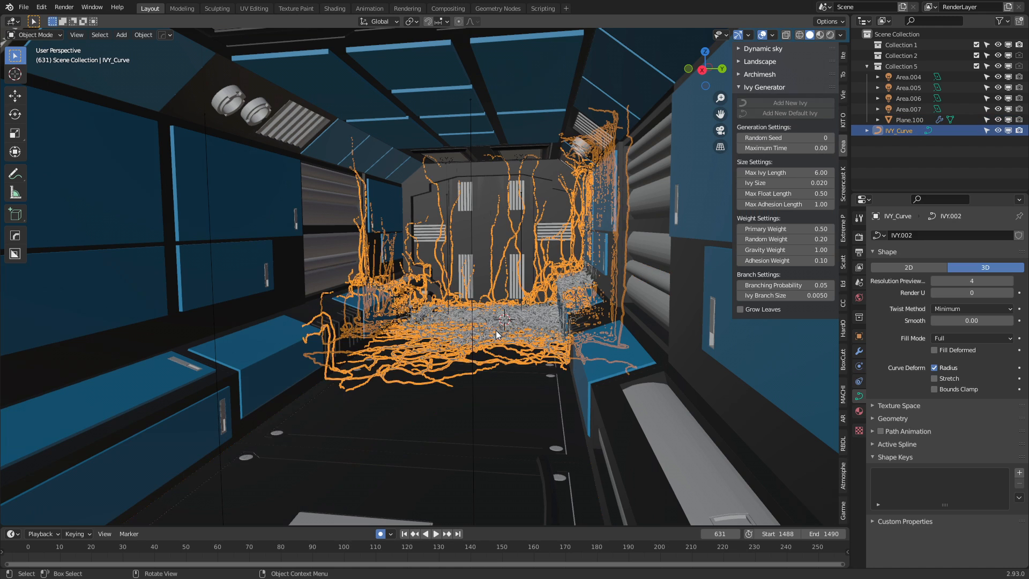
click(859, 412)
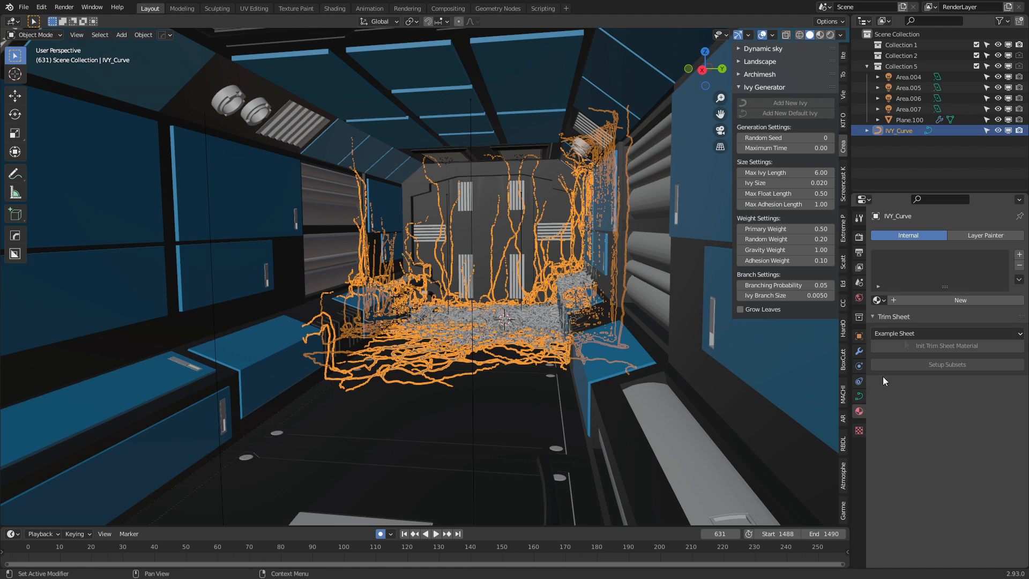
click(943, 299)
click(966, 411)
drag(963, 323, 958, 332)
drag(1003, 266, 1004, 276)
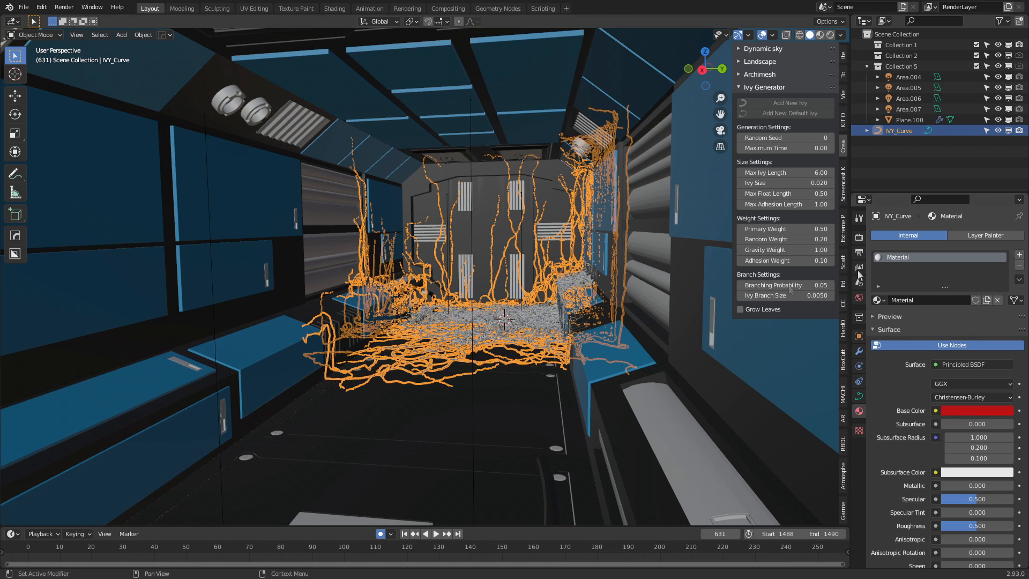
scroll(949, 459, down, 4)
drag(976, 413, 973, 439)
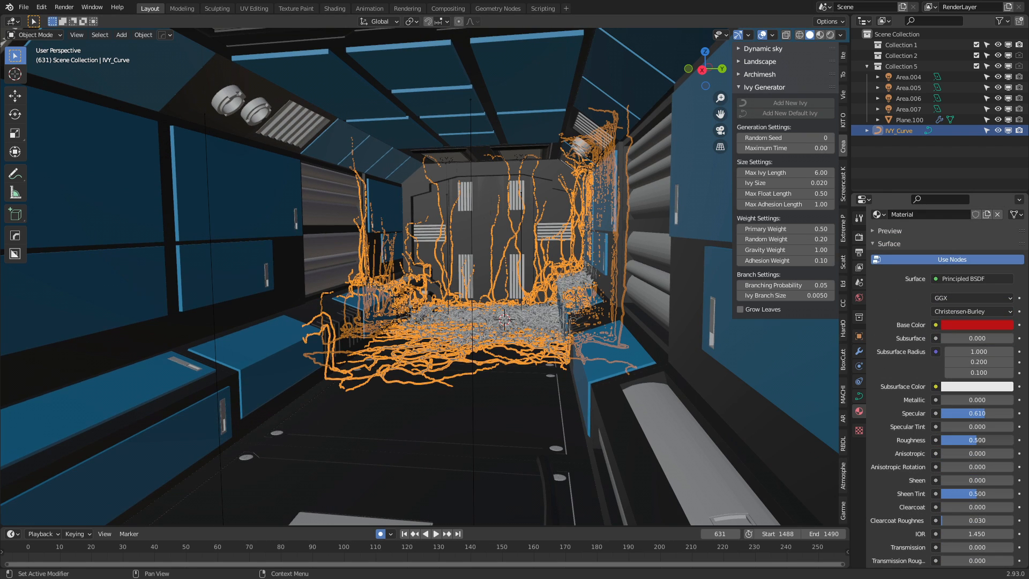
- Switch the viewport to rendered shading, select the interior mesh and render the frame
click(829, 34)
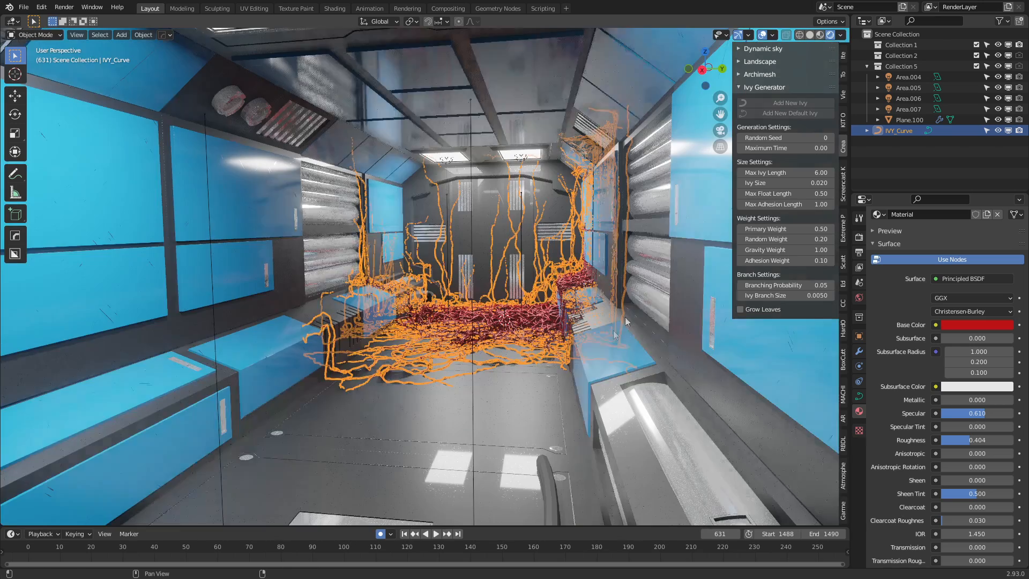
click(509, 401)
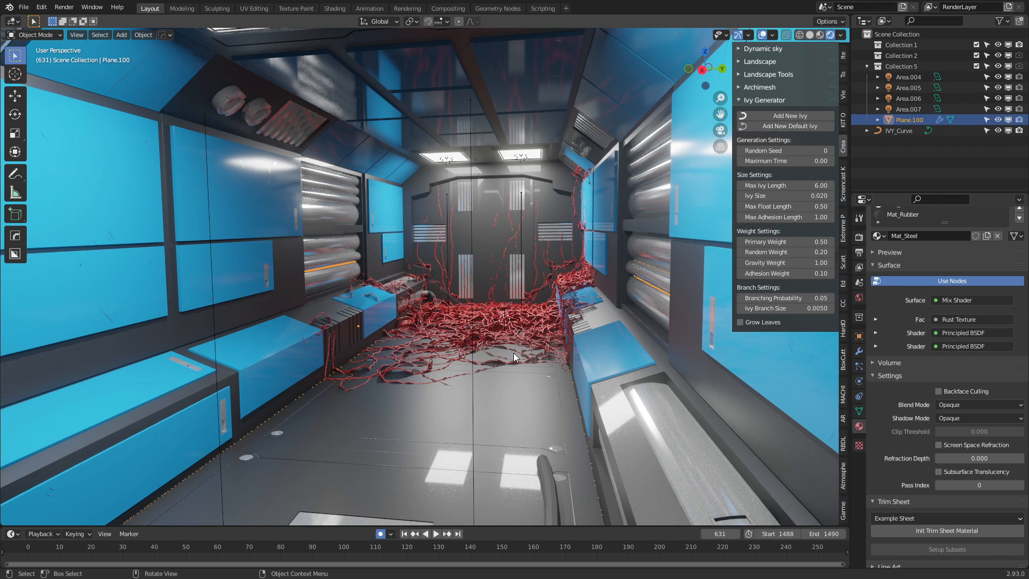
key(F12)
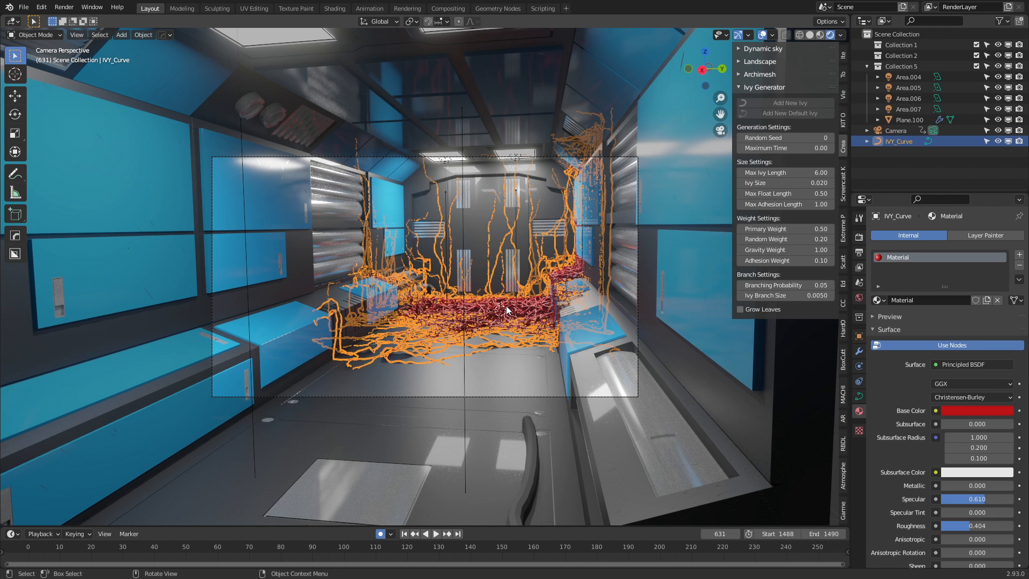
- Convert the ivy curve to a mesh
key(F3)
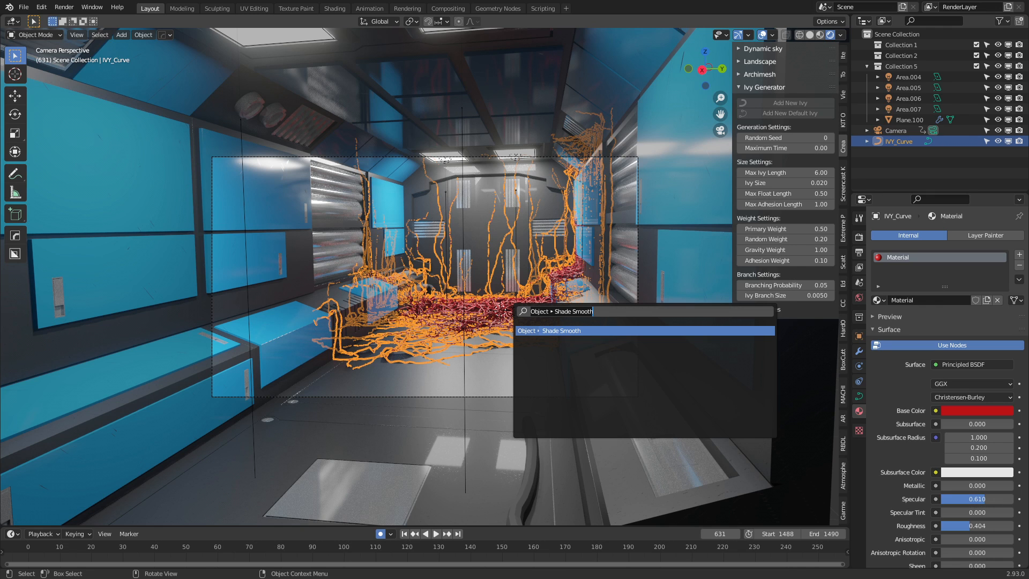
text(convert to mesh)
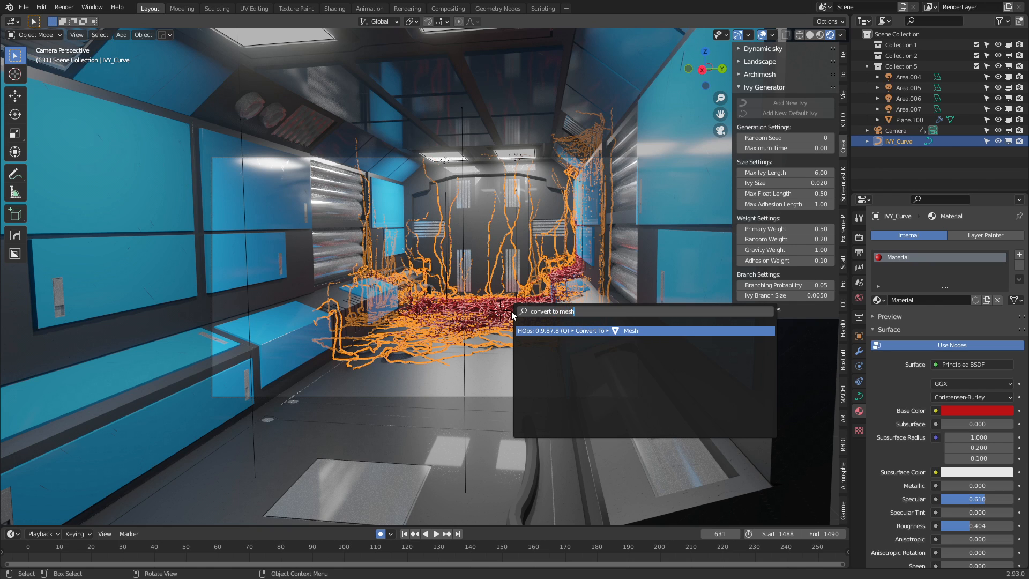
key(Return)
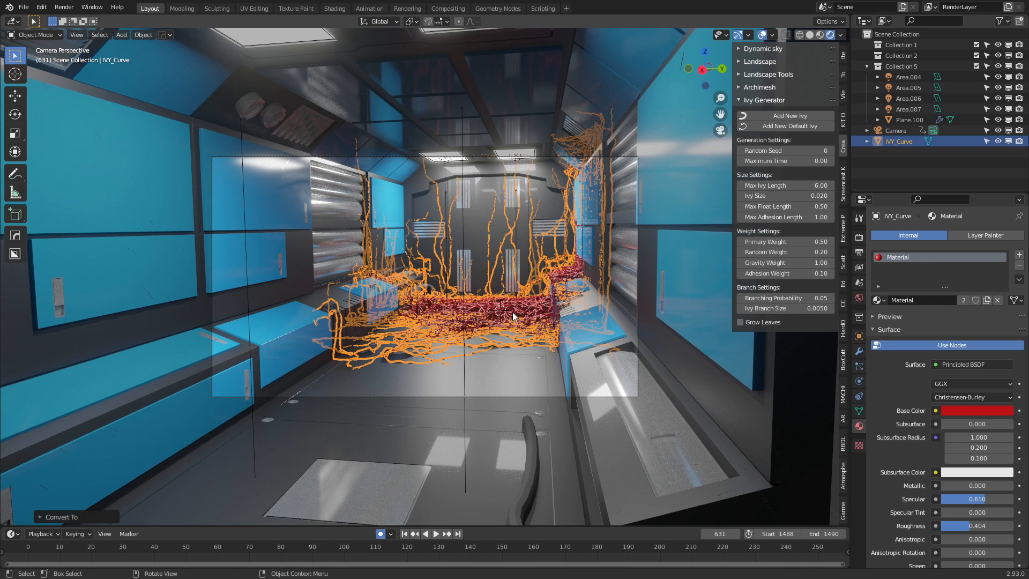
- Delete the vertices of the loose ivy strands on the back wall, including everything linked to the circle-selected pieces
scroll(512, 312, up, 2)
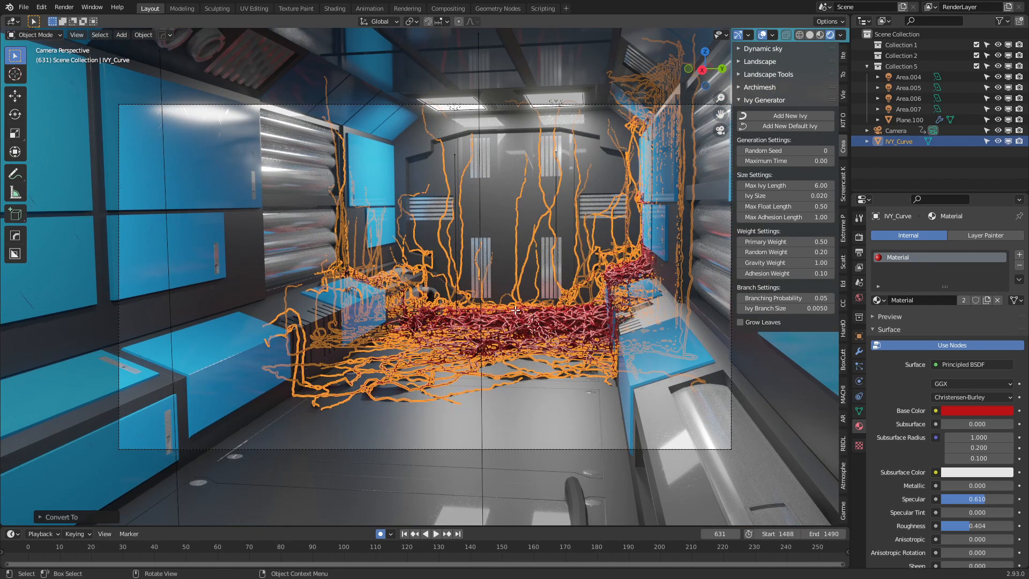
key(Tab)
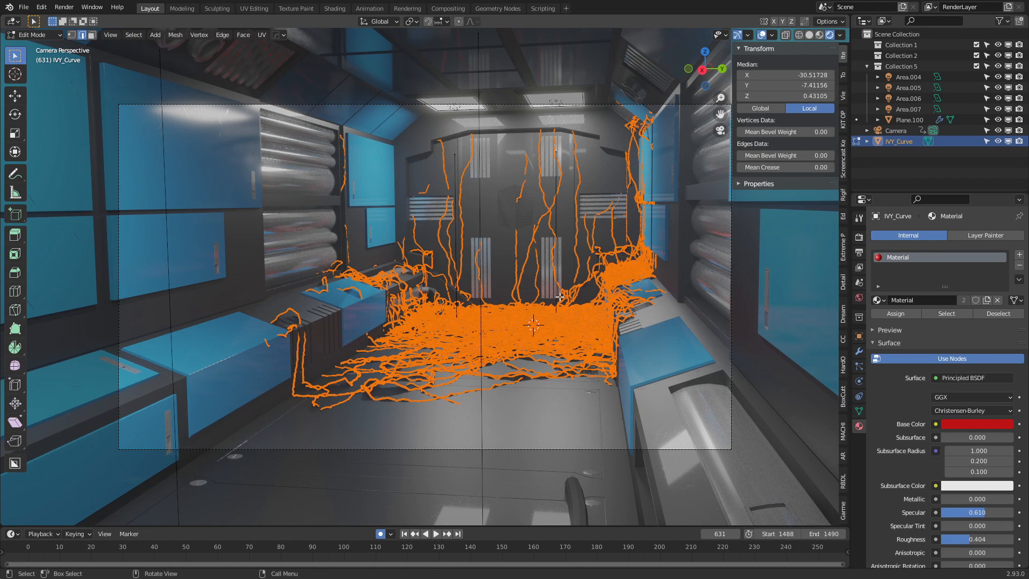
click(523, 182)
key(1)
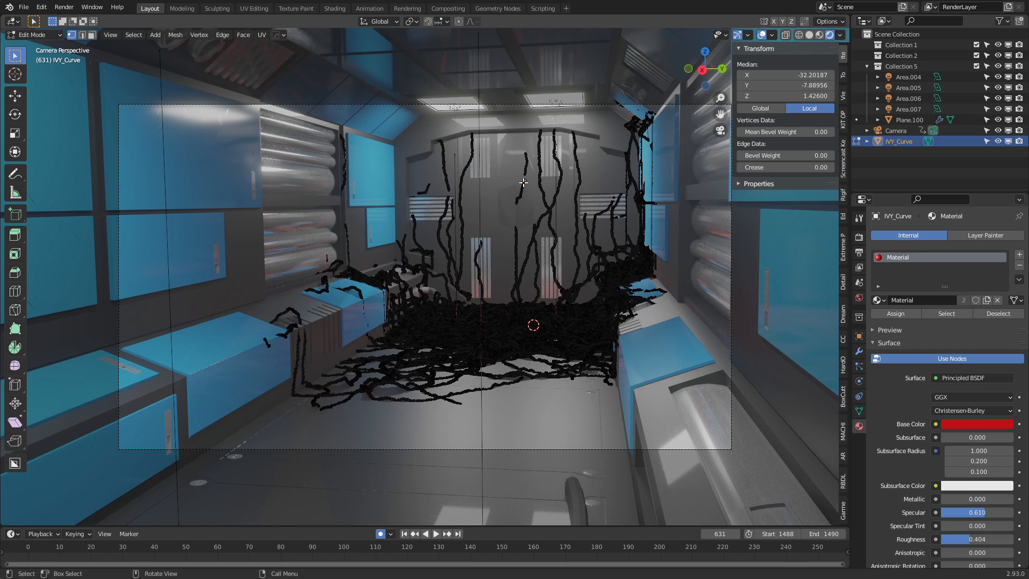
key(c)
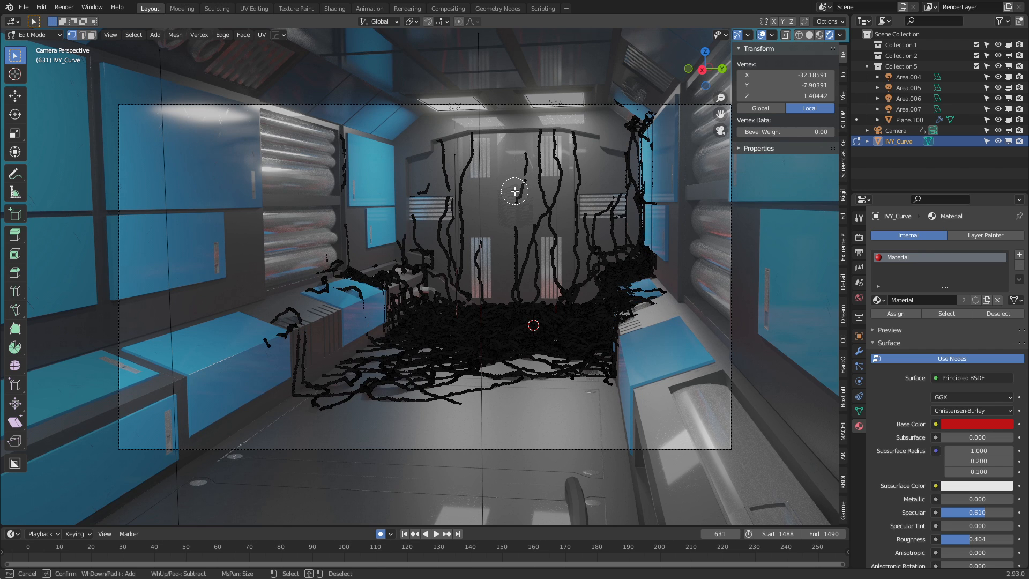
drag(516, 197, 508, 225)
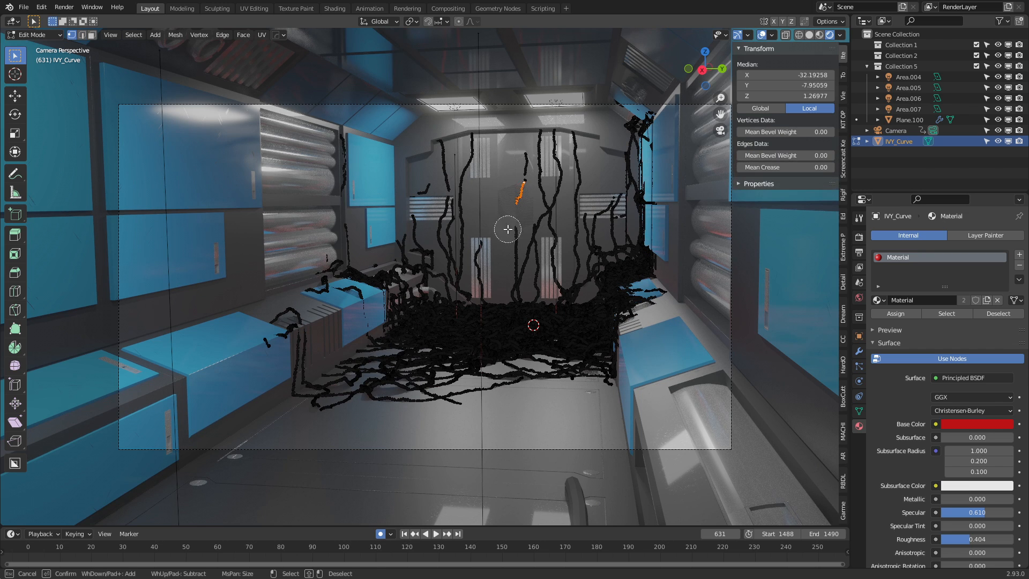
click(439, 193)
key(Escape)
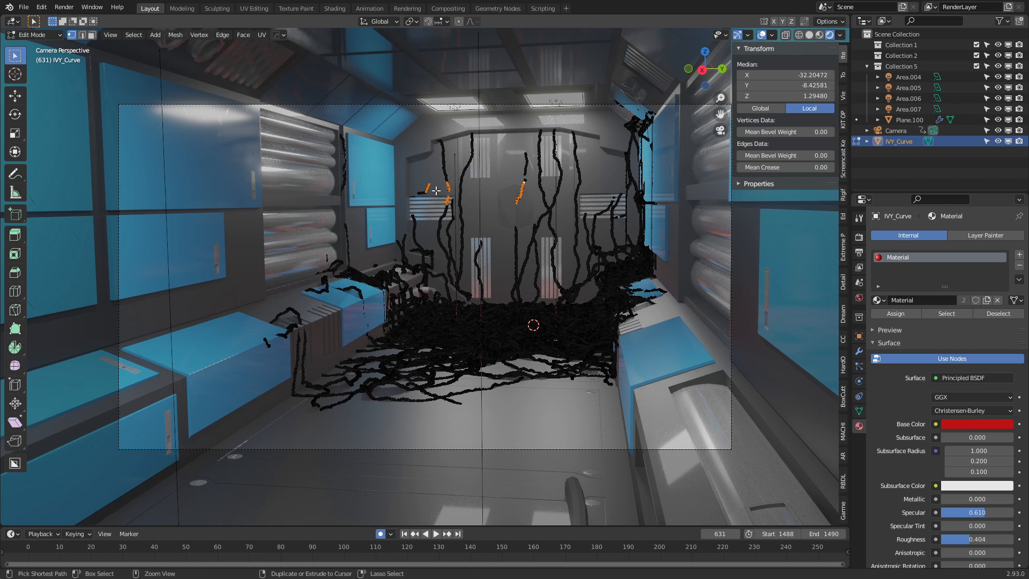
key(ctrl+l)
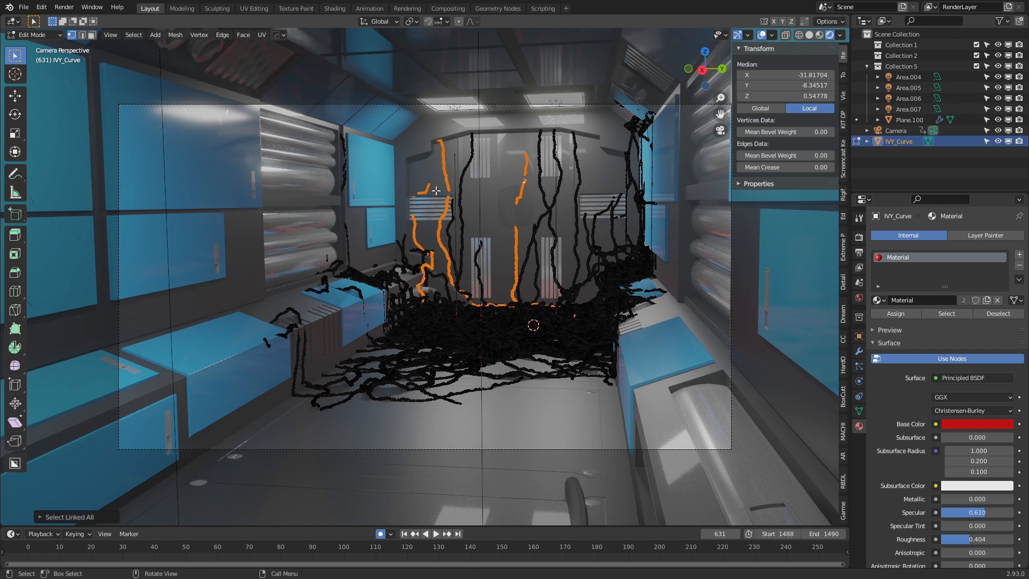
key(x)
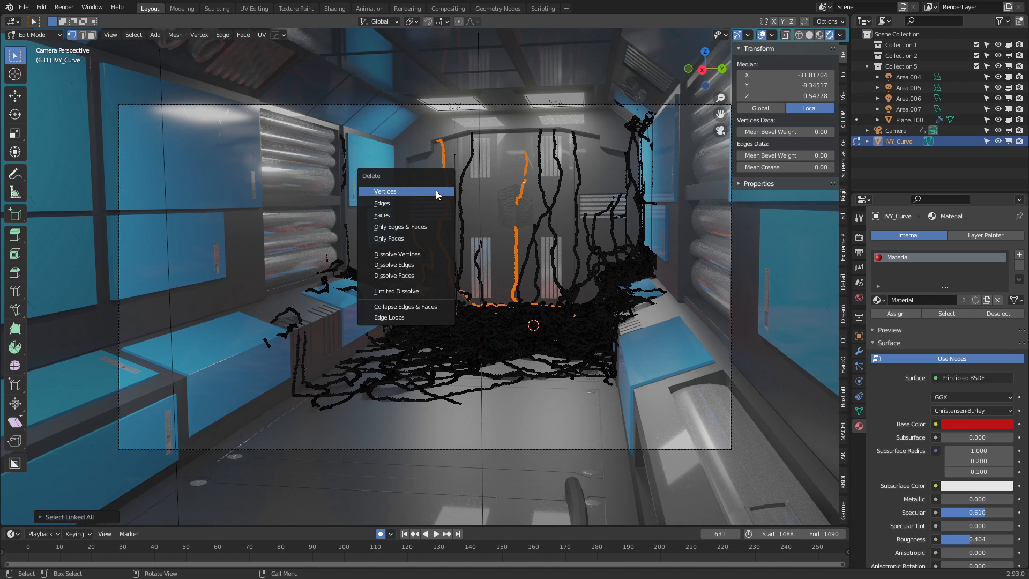
click(435, 191)
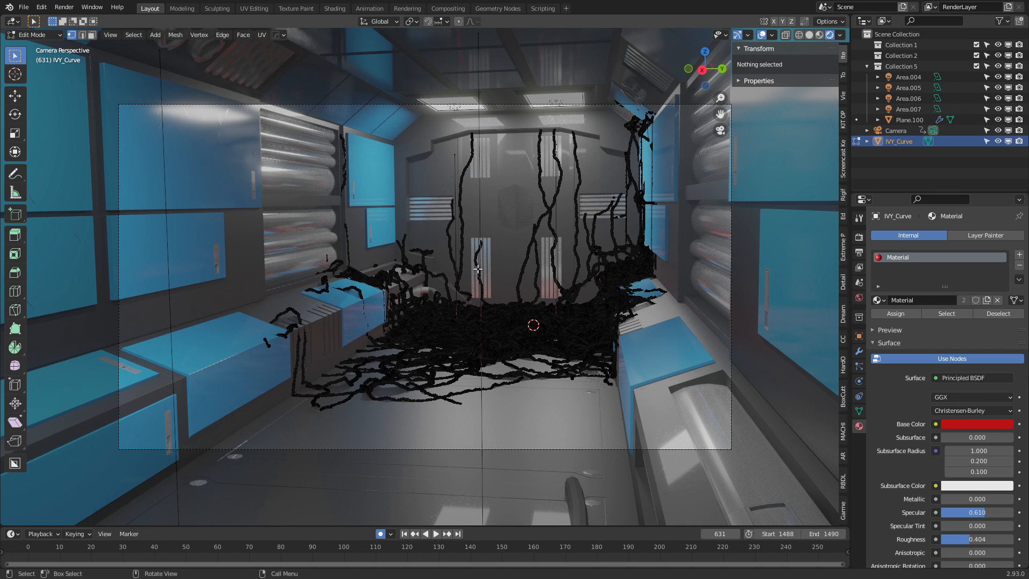
- Delete the entire linked ivy strand lying over the far blue bench on the corridor's left side
click(362, 295)
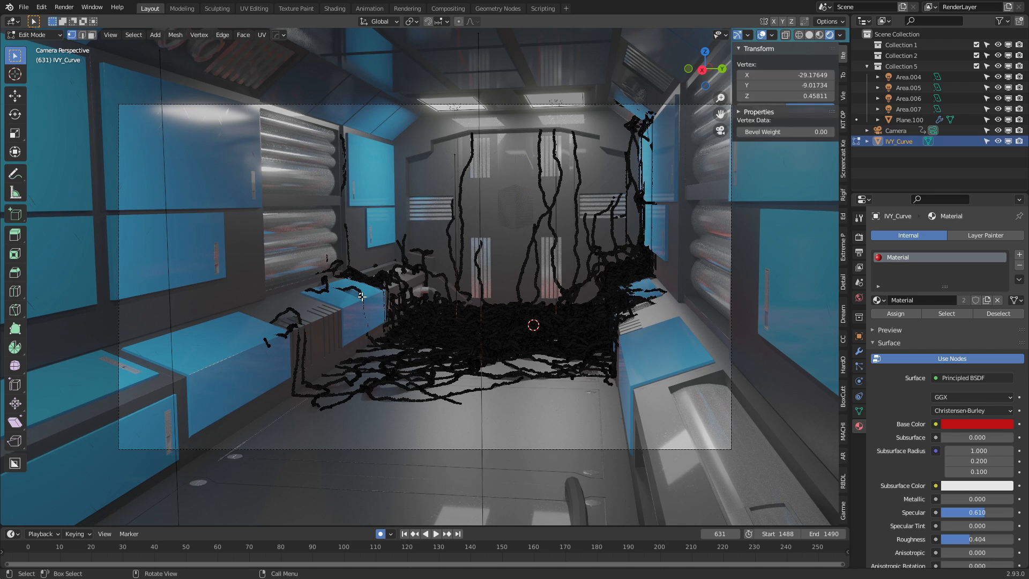
key(ctrl+l)
key(x)
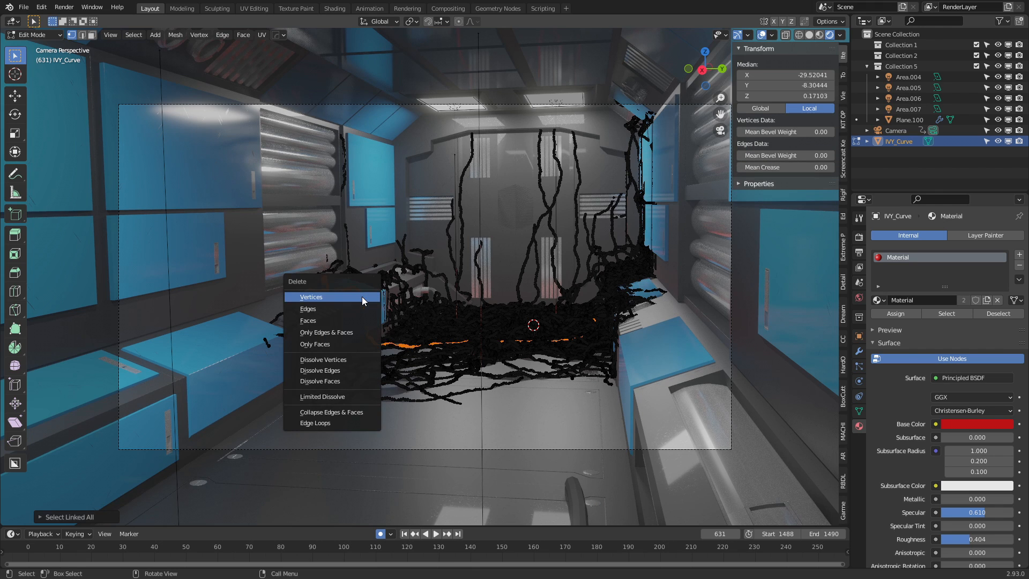
click(362, 297)
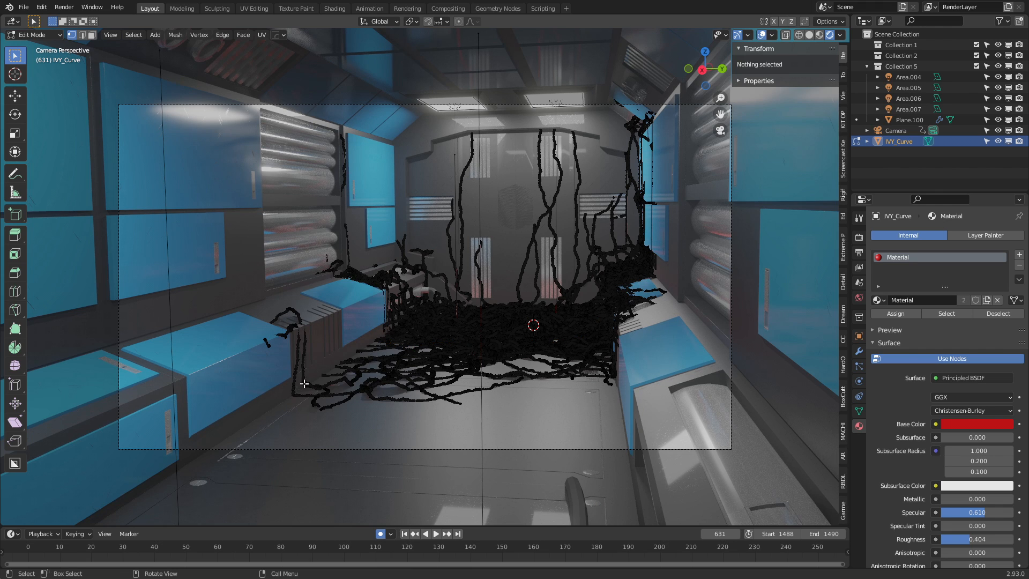
- Delete the linked strand at the front-left edge of the ivy on the floor and return to Object Mode
click(327, 399)
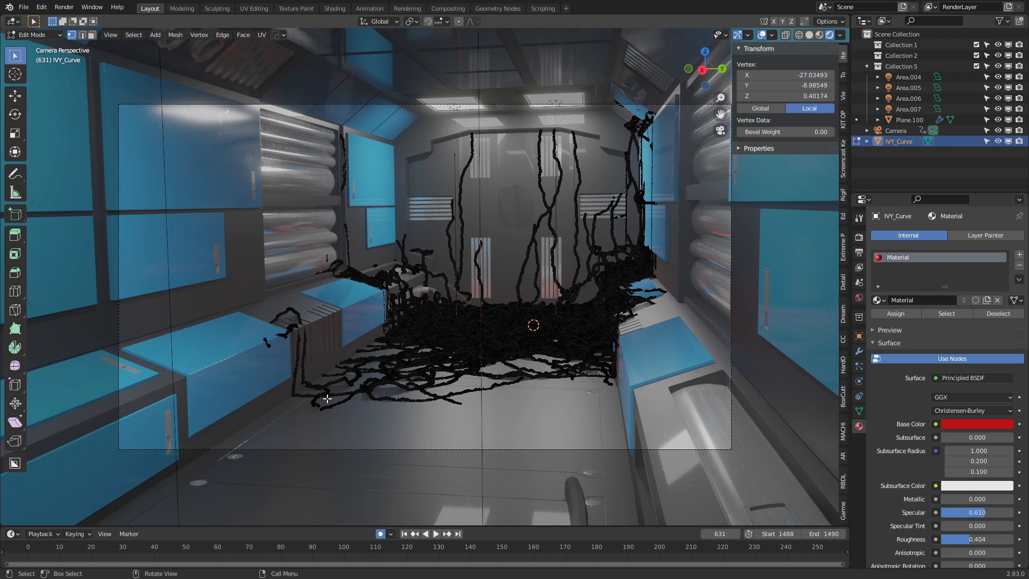
key(ctrl+l)
key(x)
click(328, 399)
scroll(375, 369, down, 1)
scroll(435, 340, up, 1)
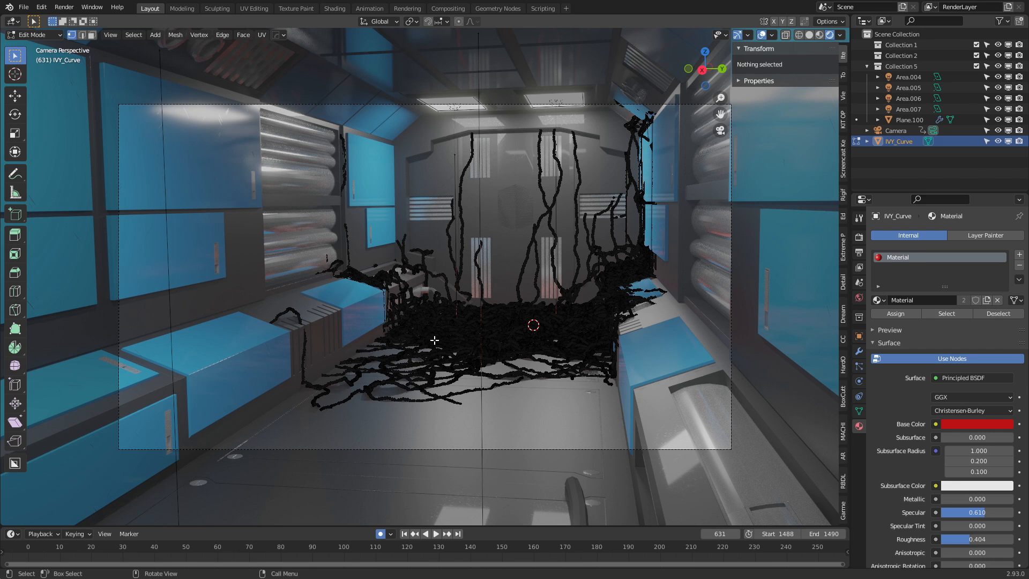
key(Tab)
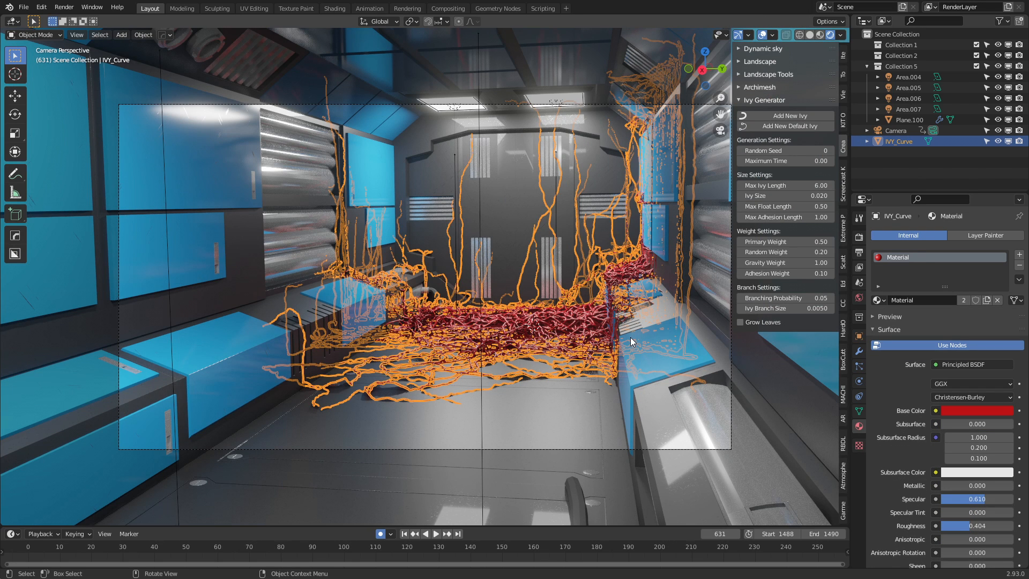
- Add a Basis shape key and a first deformation shape key to the ivy mesh
key(Tab)
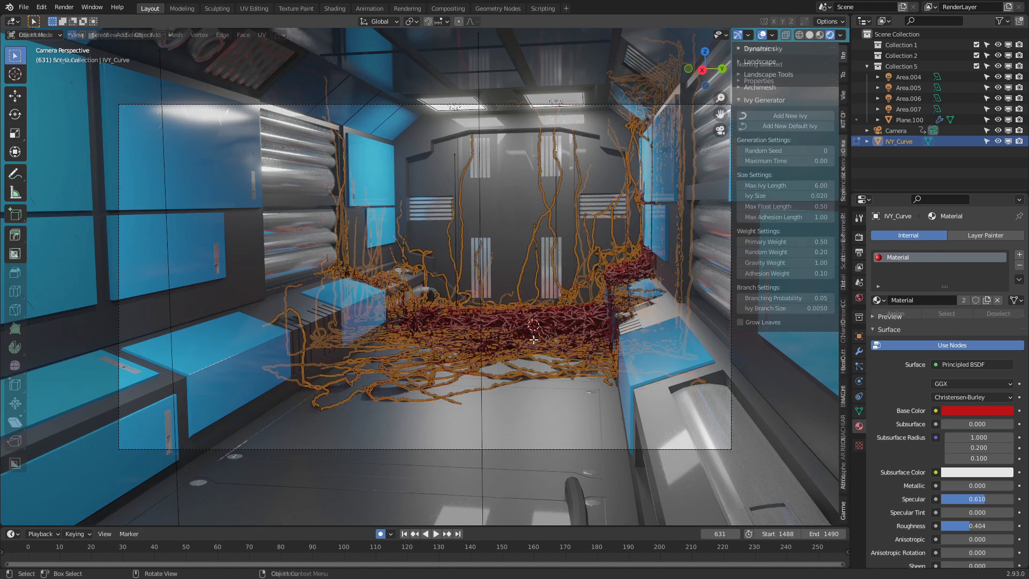
click(861, 412)
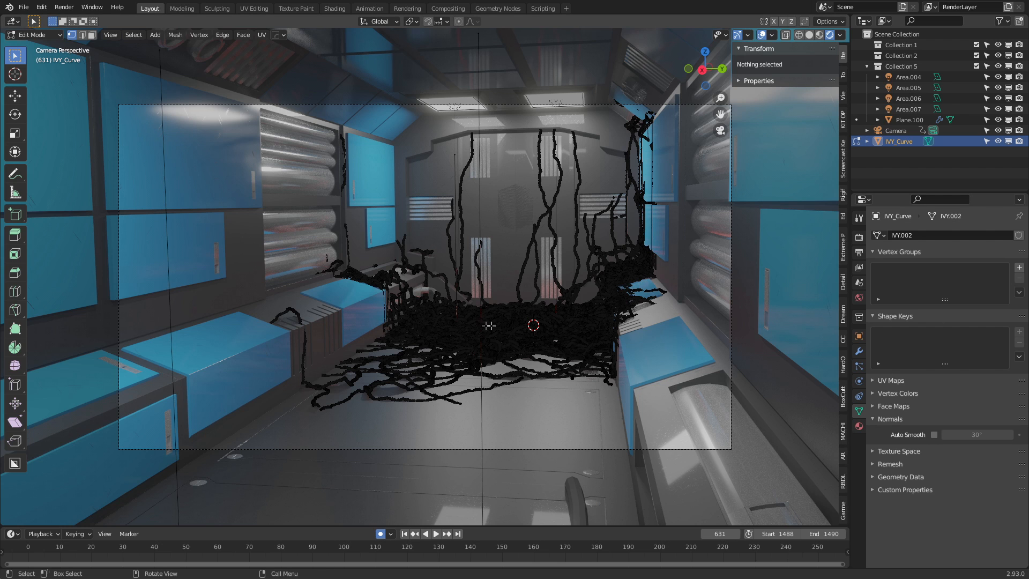
key(Tab)
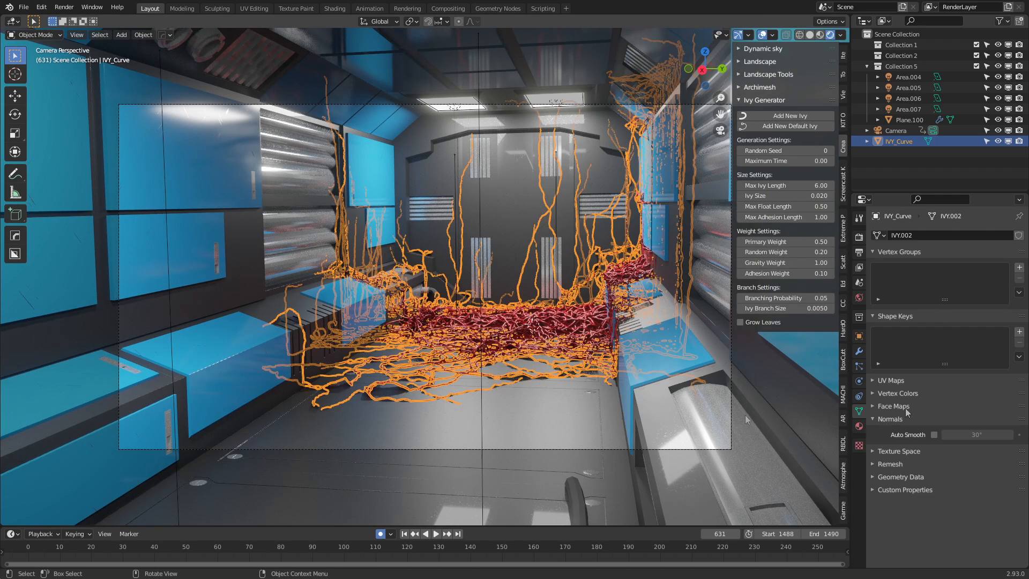
click(1019, 332)
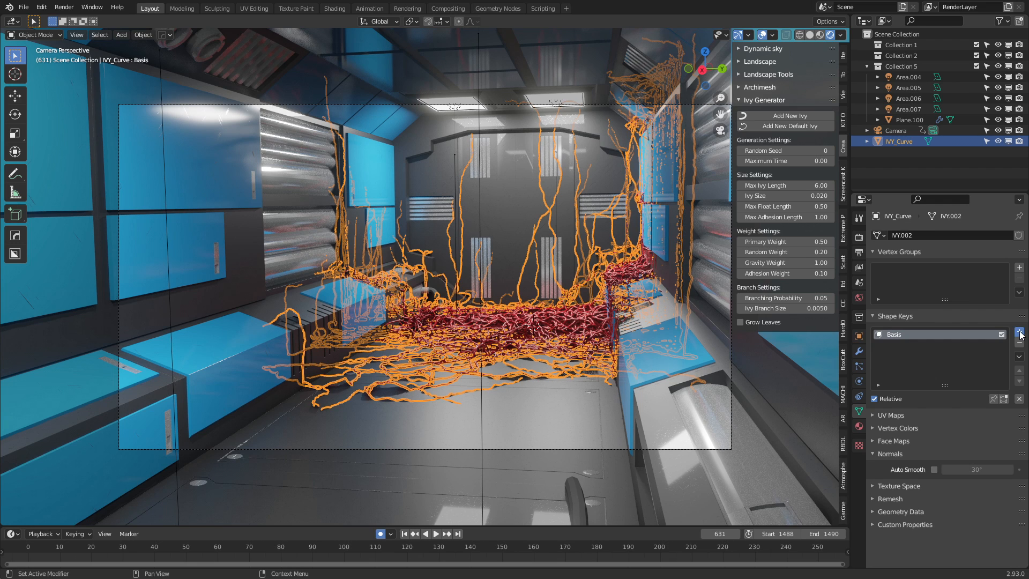
click(1019, 332)
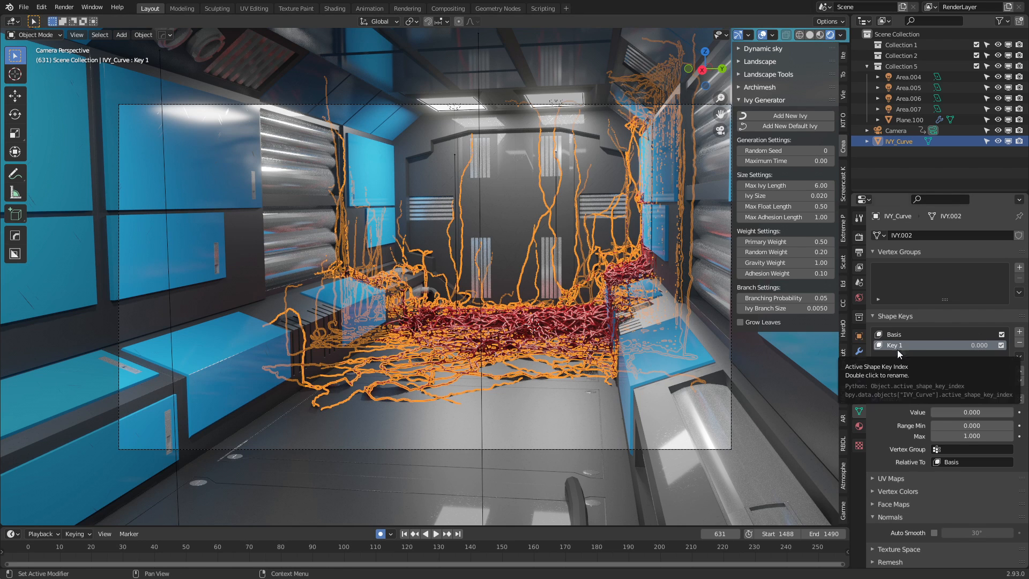
- In the first deformation key, fatten several scattered tendril points using Shrink/Fatten with smooth proportional editing and a reduced influence radius
key(Tab)
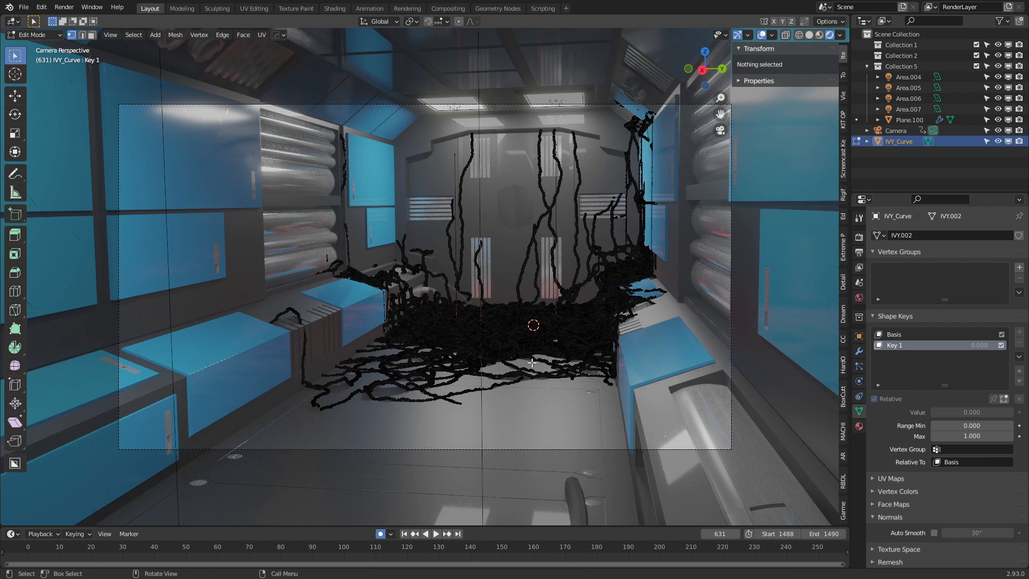
key(a)
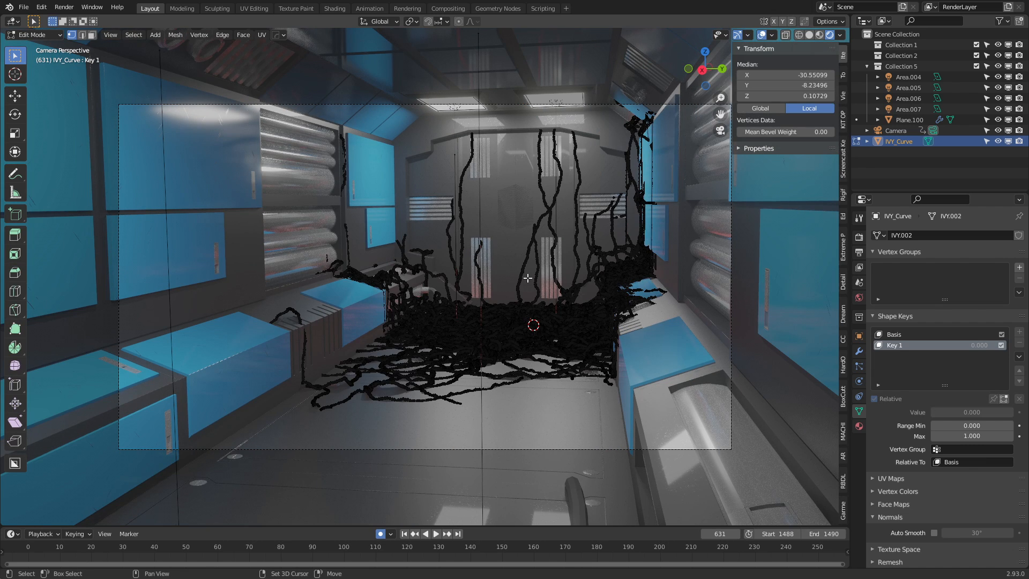
click(638, 153)
click(486, 386)
click(409, 360)
click(424, 332)
shift+click(547, 304)
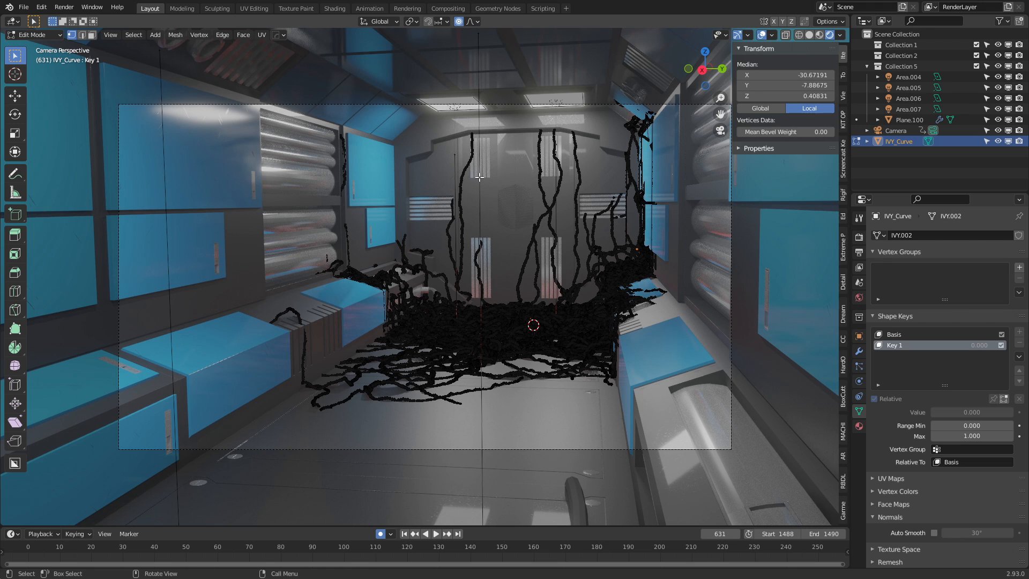
key(alt)
key(alt+s)
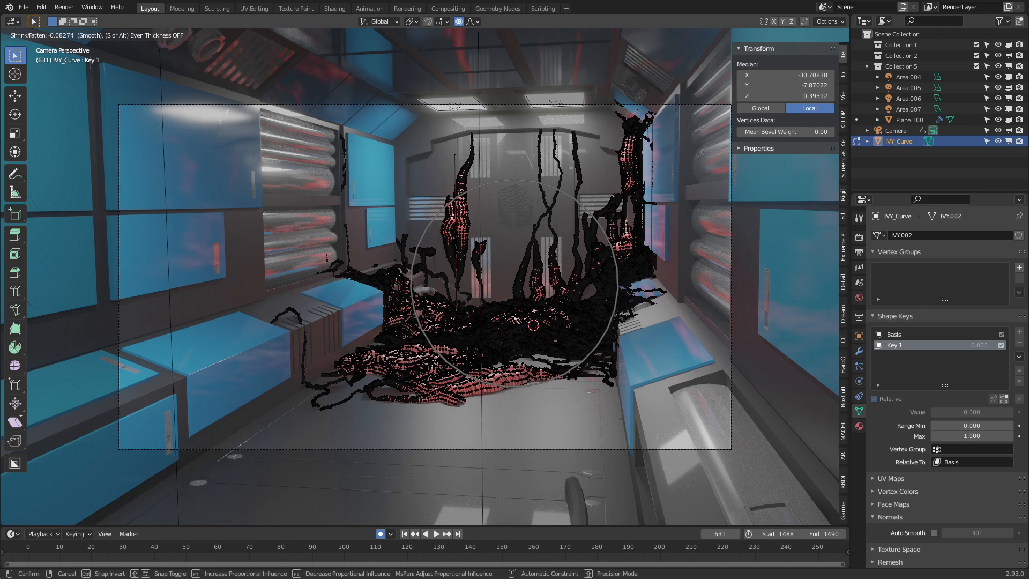
scroll(514, 283, down, 5)
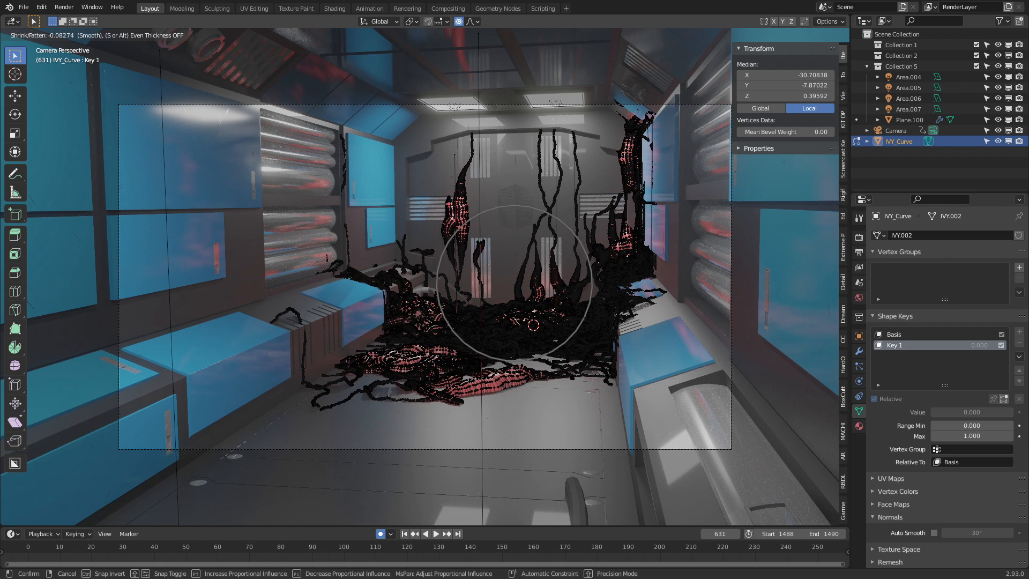
scroll(514, 283, down, 2)
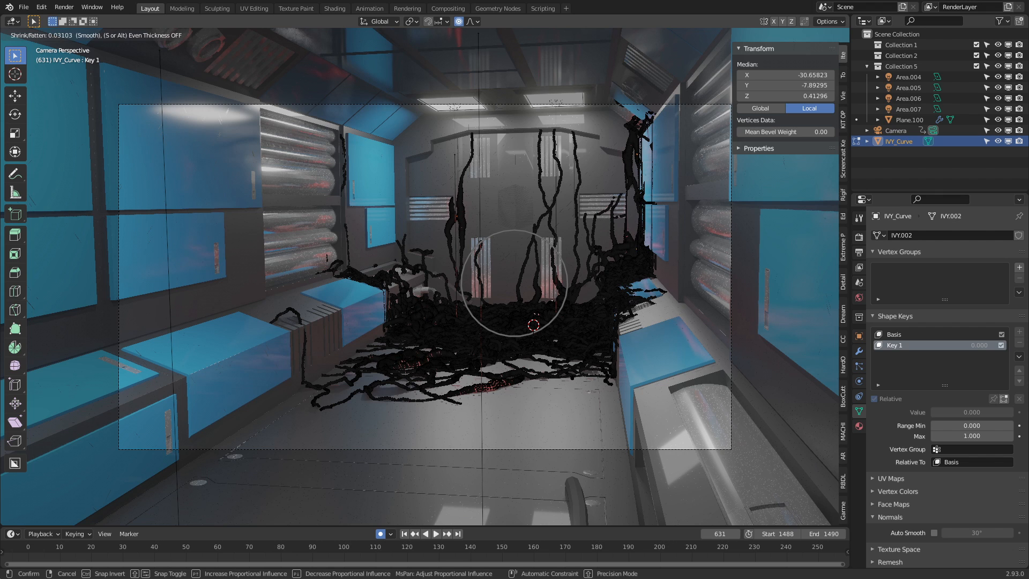
click(606, 413)
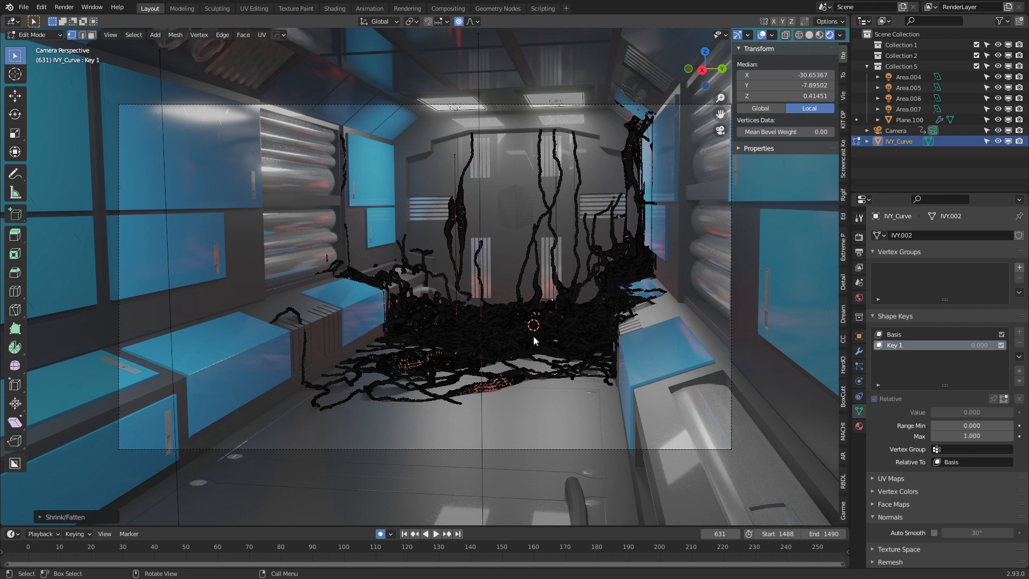
key(Tab)
- Reselect the ivy and preview the Key 1 deformation by varying its value, ending at 0
click(566, 400)
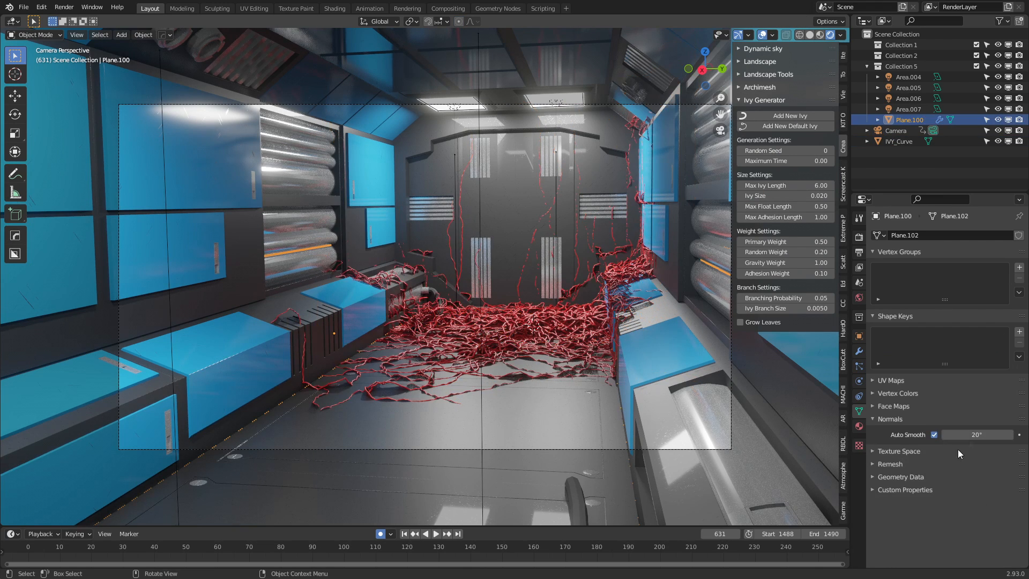
click(563, 330)
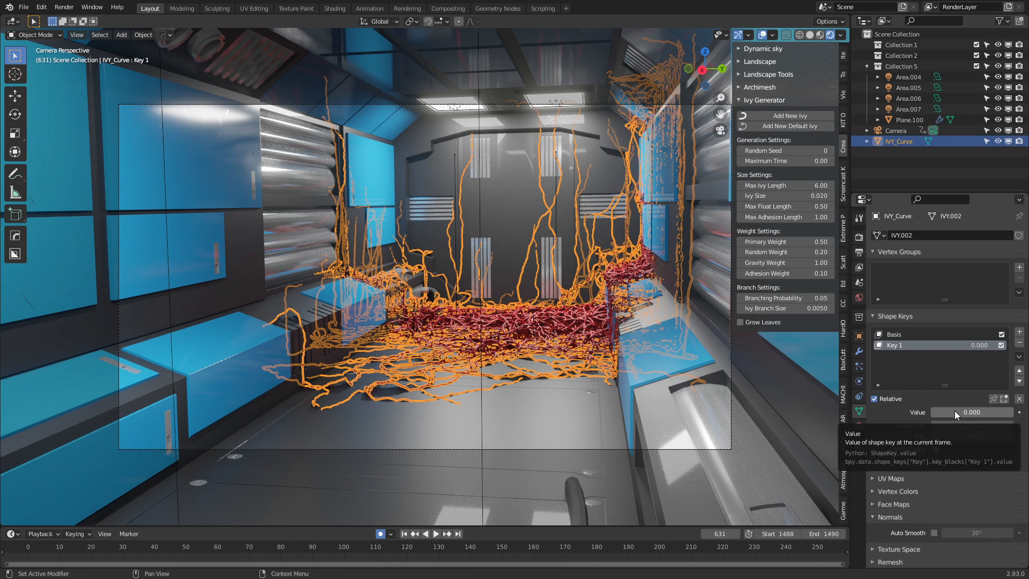
drag(965, 412, 926, 412)
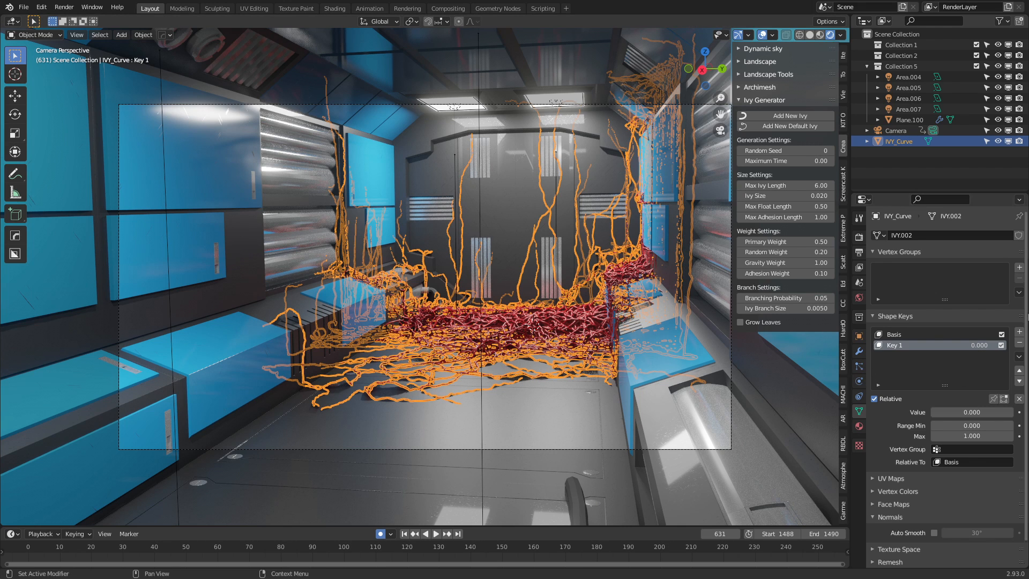
- Add a second deformation shape key and fatten a different set of scattered tendril points by about 0.03 with smooth proportional editing
click(1019, 331)
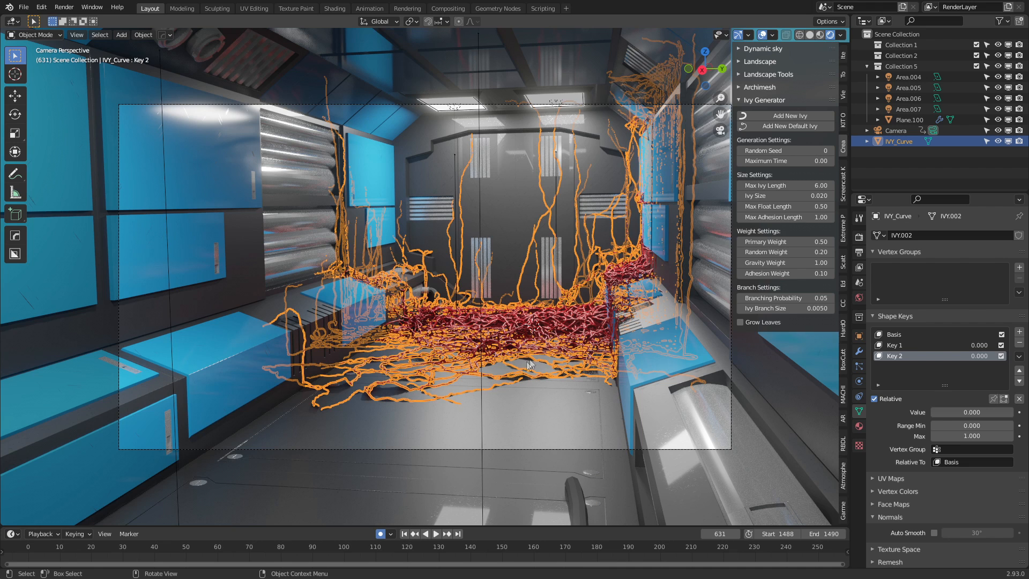
key(Tab)
shift+click(380, 269)
shift+click(436, 294)
shift+click(521, 344)
shift+click(595, 300)
shift+click(640, 154)
shift+click(617, 364)
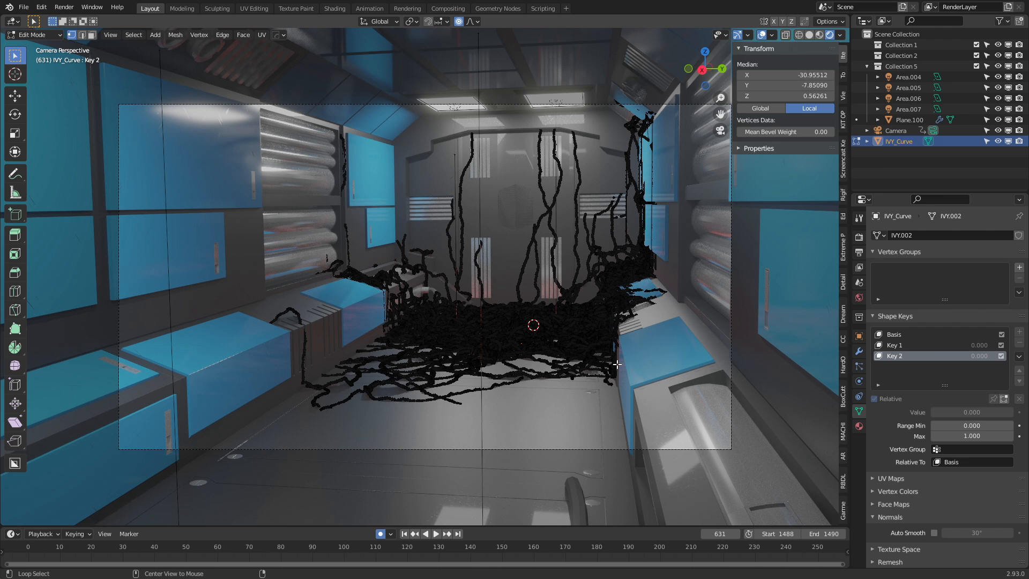
key(alt+s)
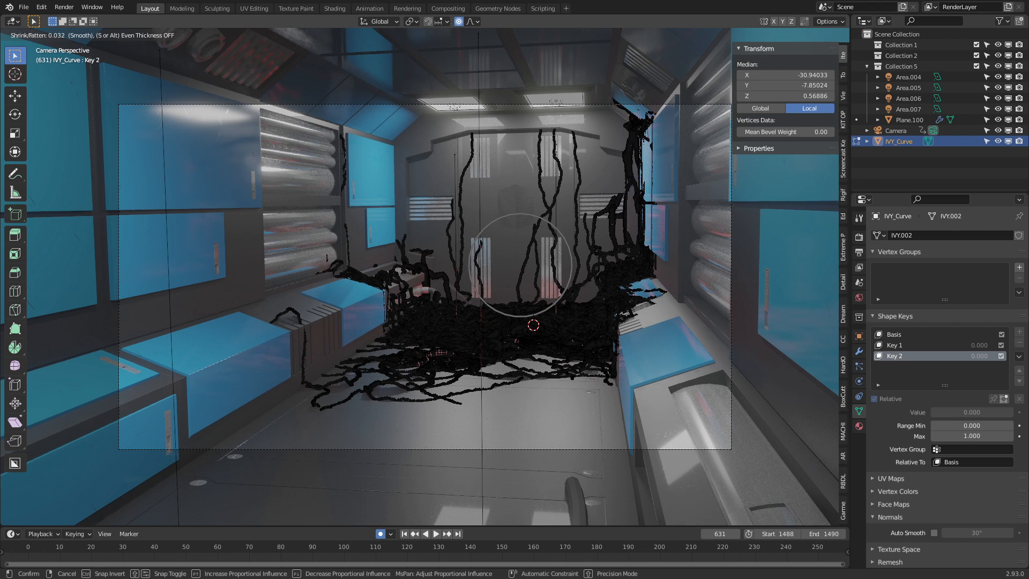
click(616, 347)
key(Tab)
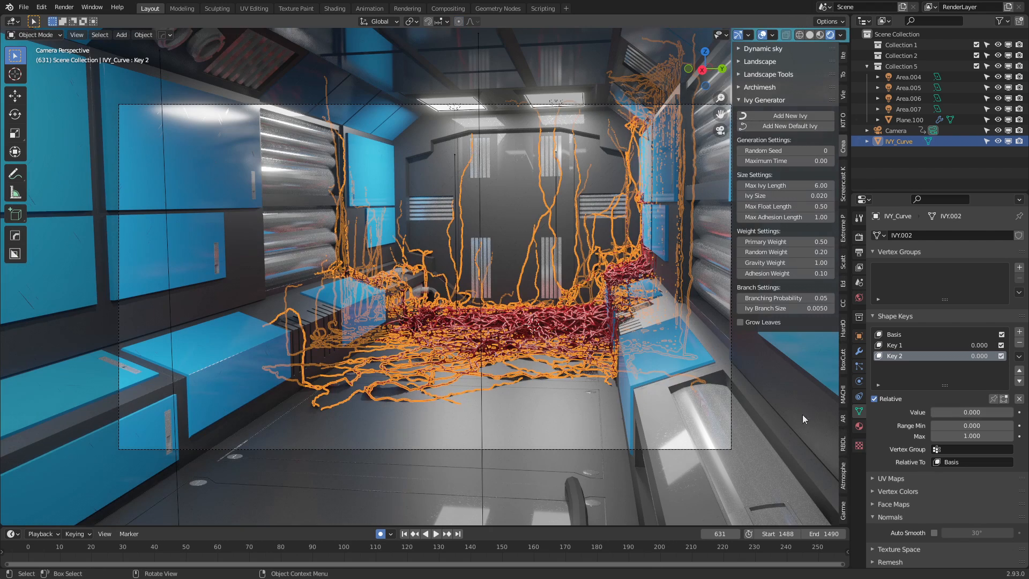
- Add a third deformation shape key and fatten another set of scattered tendril points by about 0.036 with smooth proportional editing
click(1020, 332)
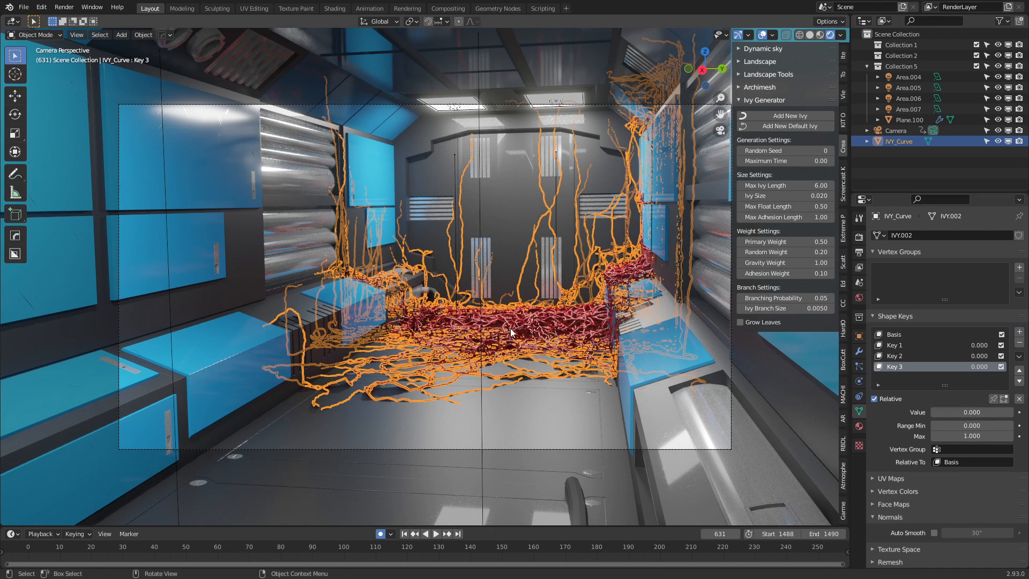
key(Tab)
click(546, 310)
shift+click(533, 324)
shift+click(601, 345)
shift+click(611, 378)
shift+click(411, 322)
shift+click(422, 269)
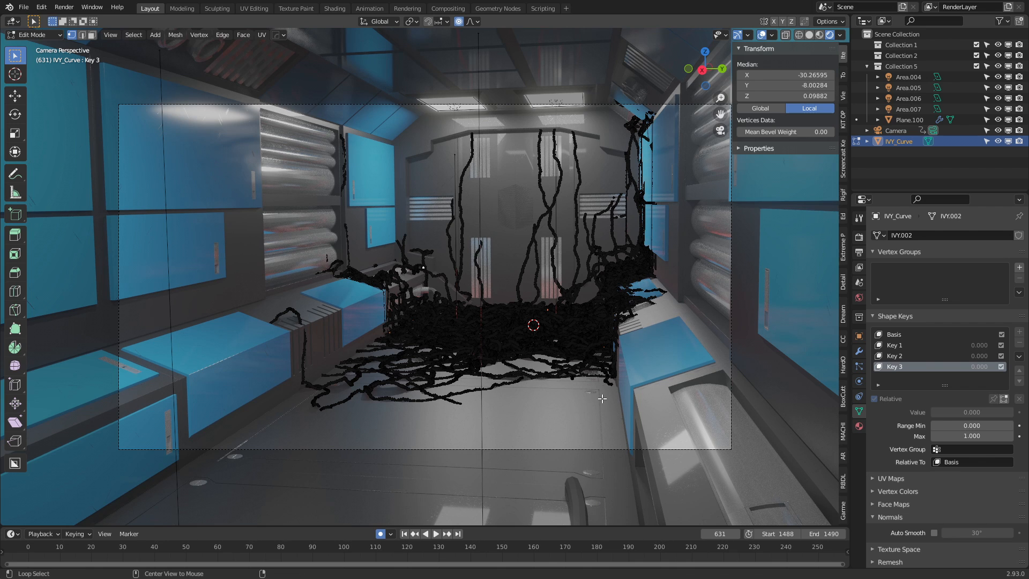
key(g)
key(z)
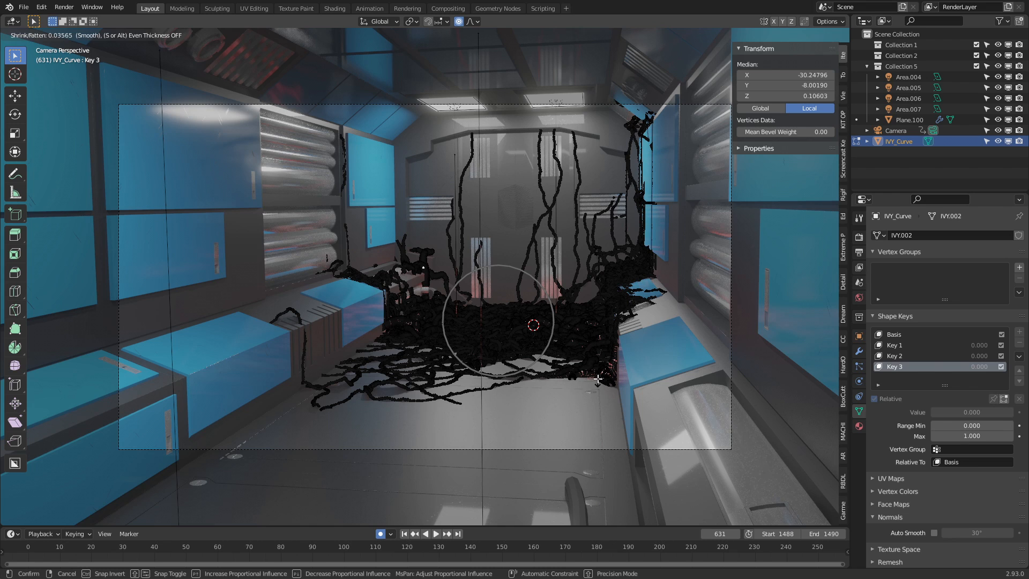
click(646, 399)
key(Tab)
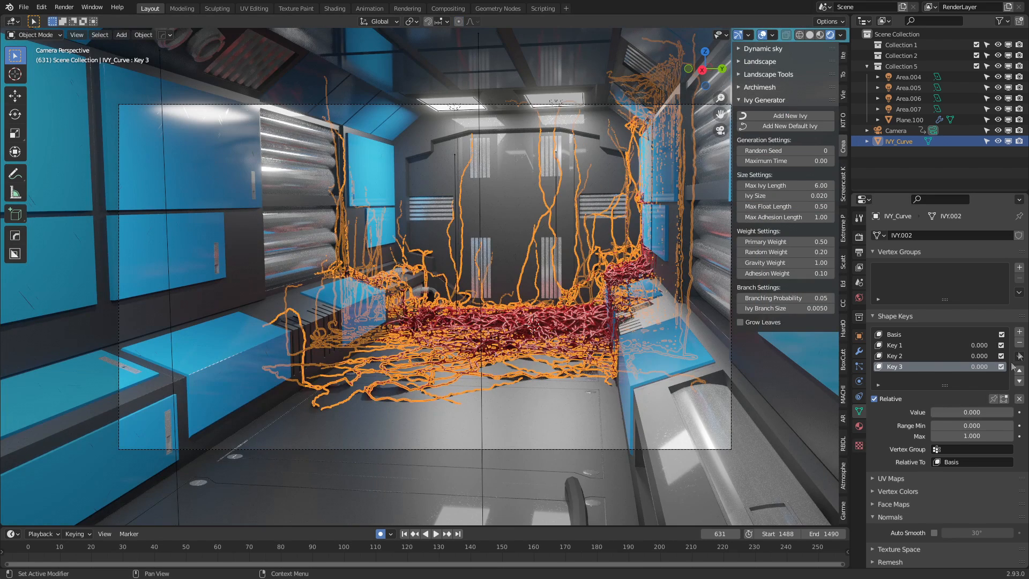
- Add a fourth deformation shape key and fatten scattered floor and wall tendril points by about 0.024 with smooth proportional editing
click(1020, 332)
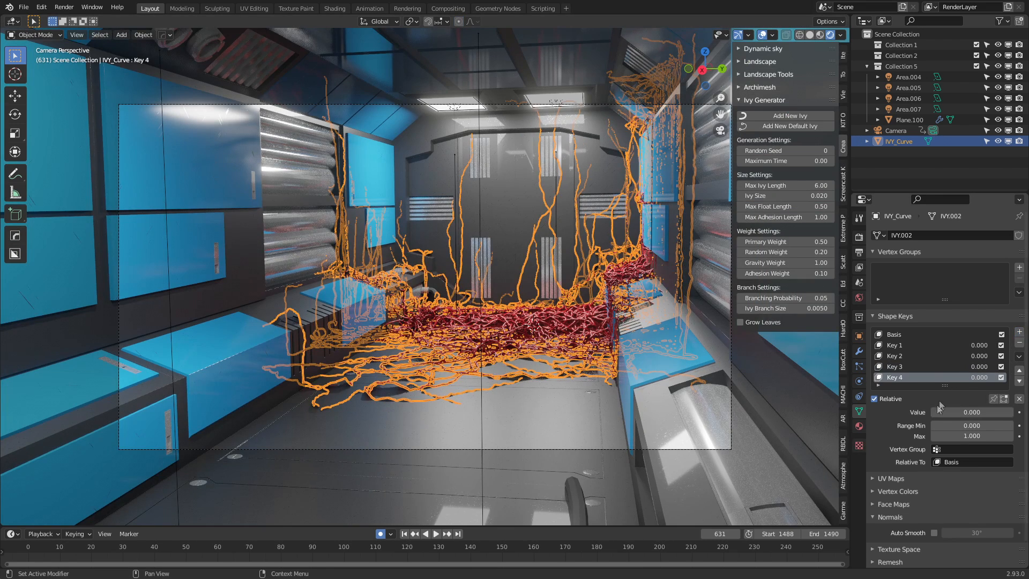
key(Tab)
click(388, 377)
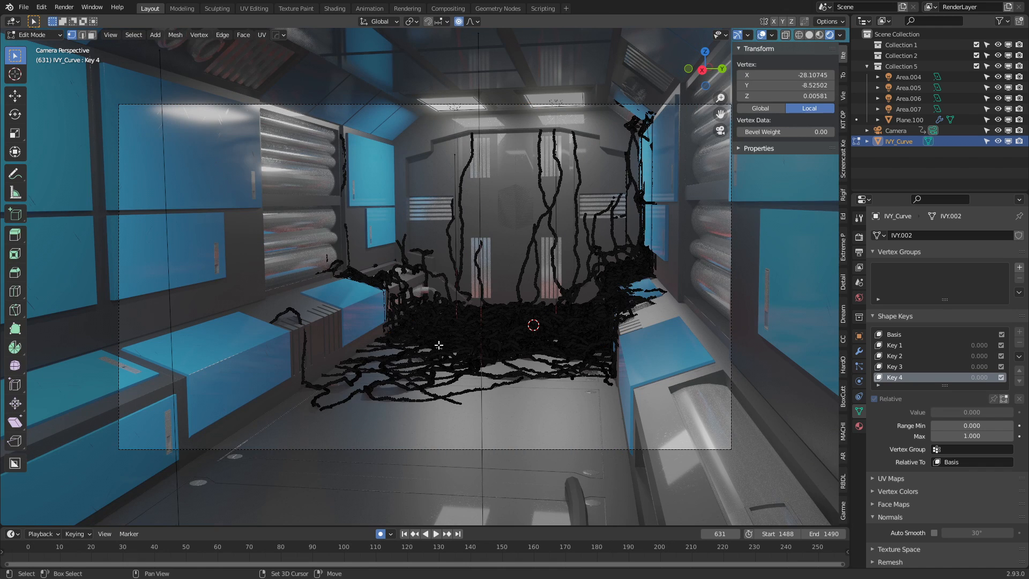
shift+click(489, 320)
shift+click(547, 302)
shift+click(602, 282)
shift+click(645, 223)
shift+click(638, 139)
shift+click(605, 197)
shift+click(378, 385)
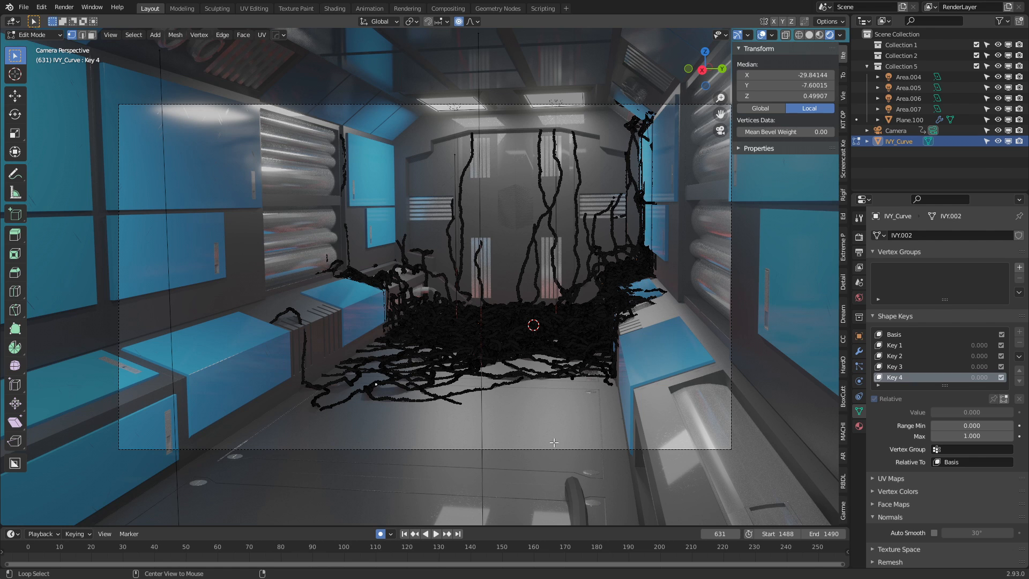
key(alt+s)
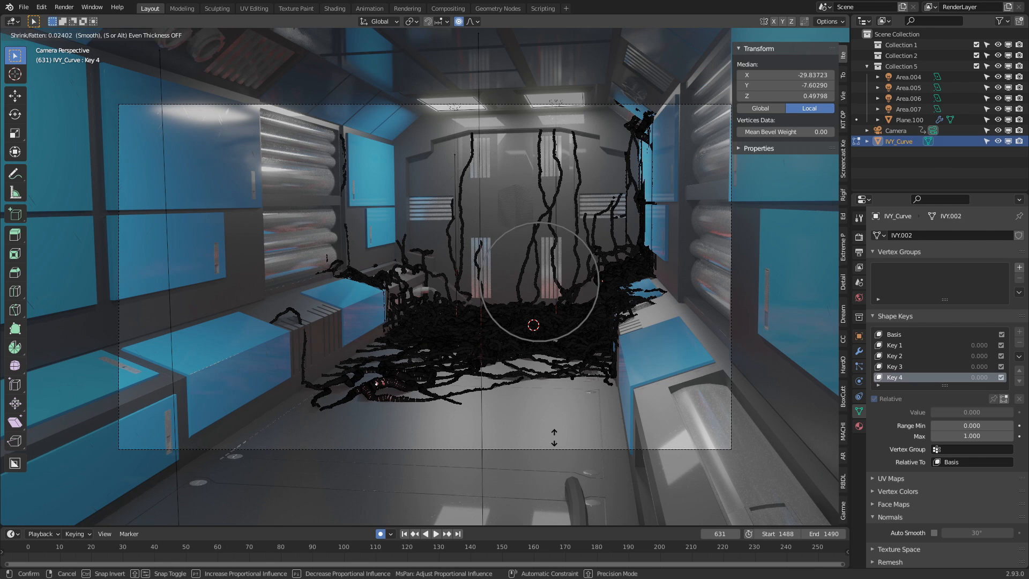
click(554, 438)
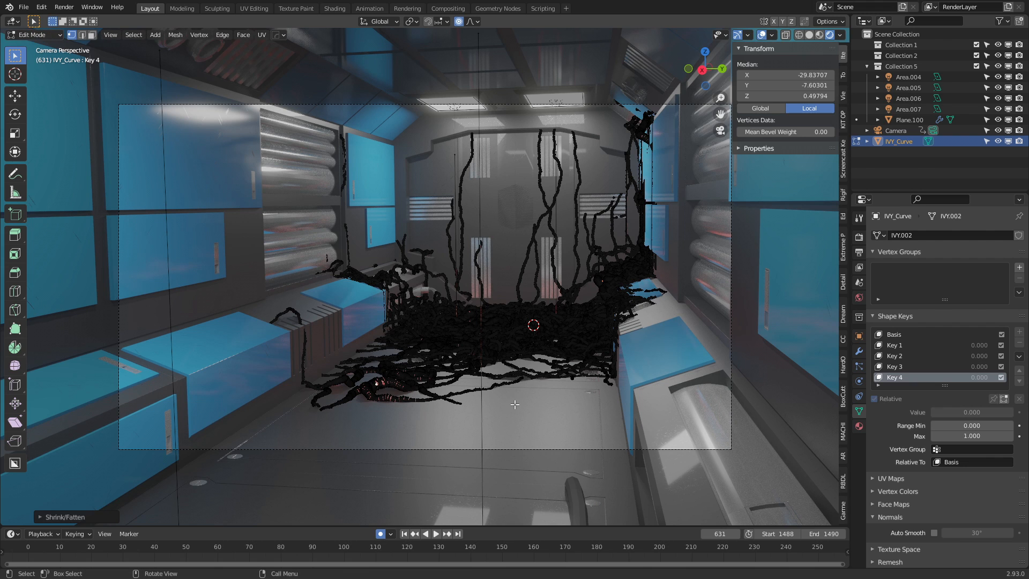
key(Tab)
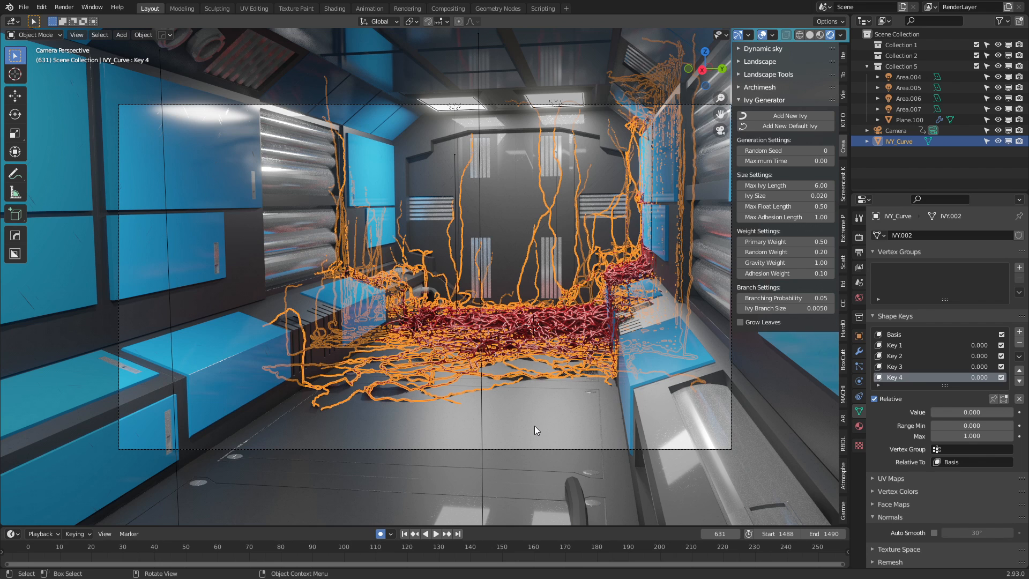
- Switch to the Animation workspace, turn its camera view into a Graph Editor and frame the ivy in the 3D view
click(369, 8)
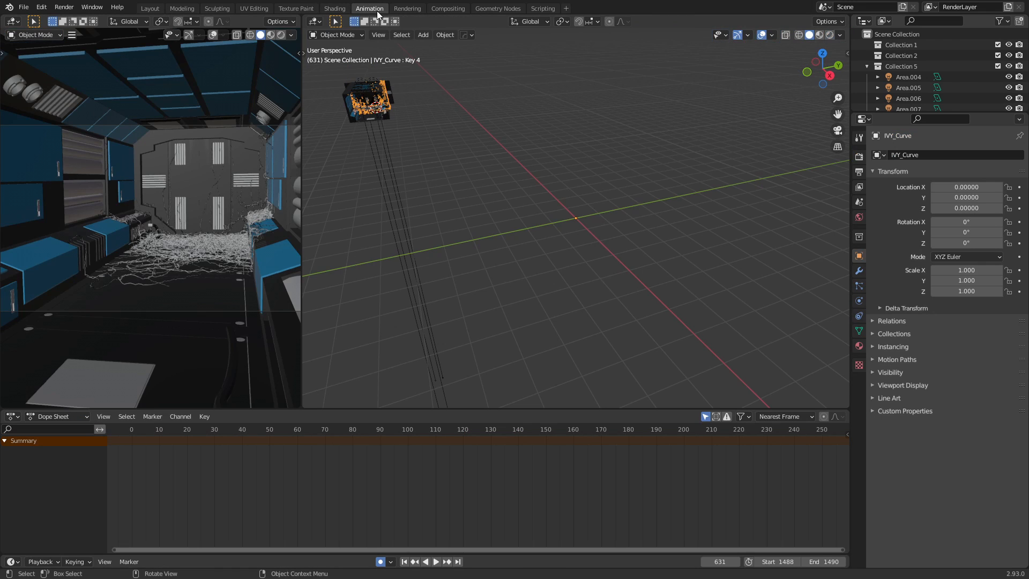
click(17, 24)
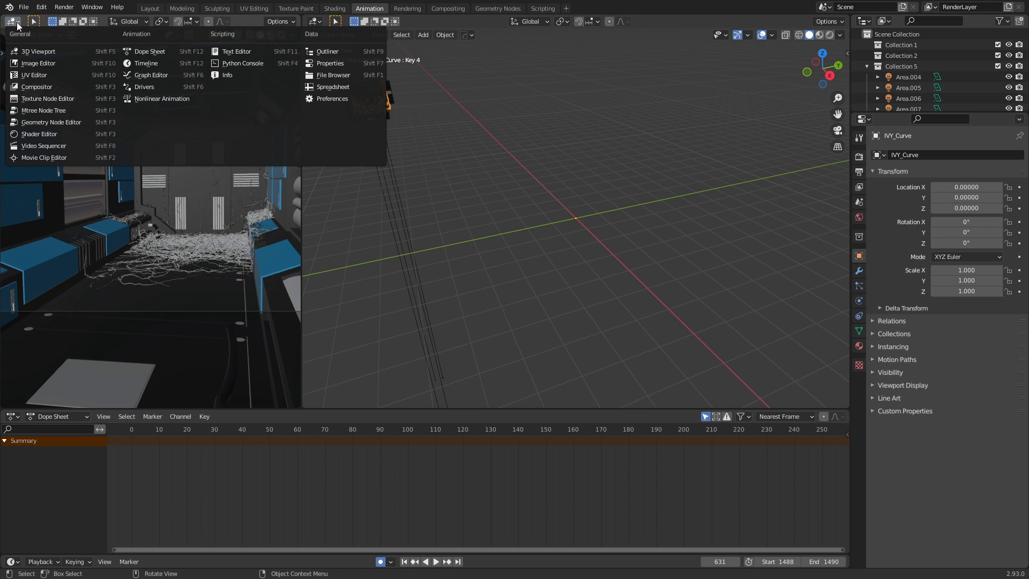
click(187, 75)
middle_drag(394, 203, 568, 167)
key(KP_Decimal)
middle_drag(573, 242, 647, 212)
scroll(586, 237, up, 4)
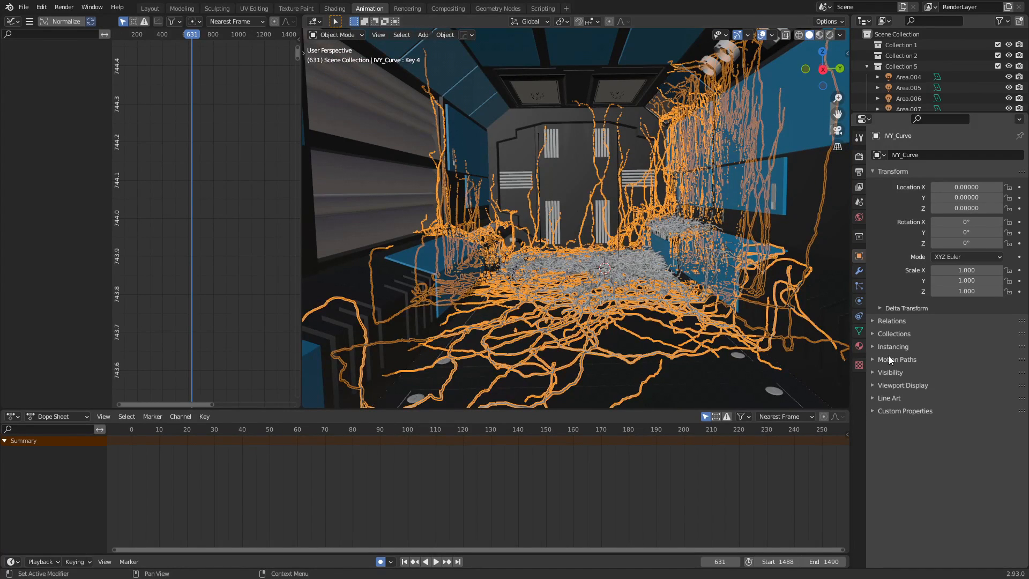
- Keyframe the values of shape keys Key 4, Key 3, Key 2 and Key 1 at frame 631
click(859, 330)
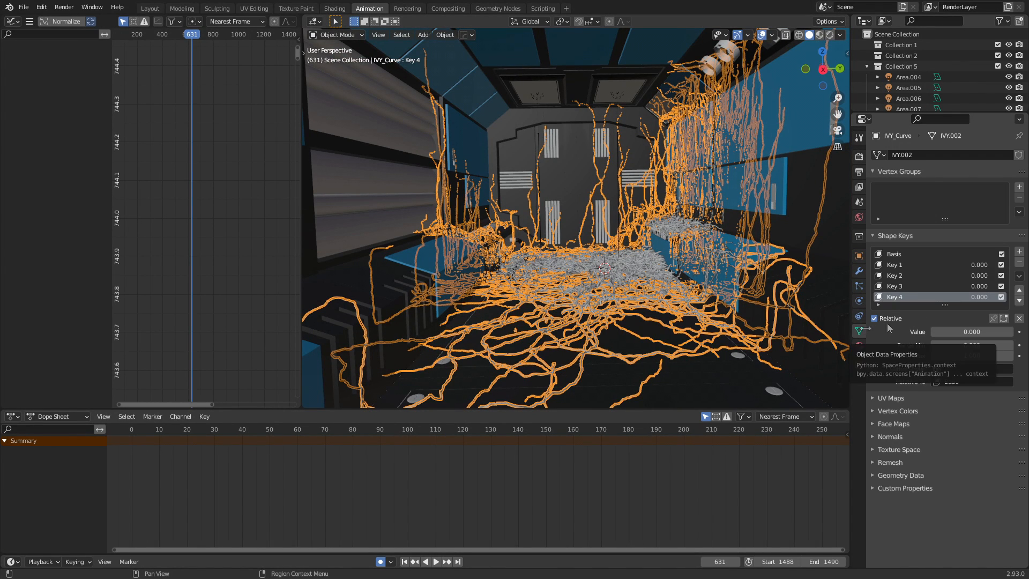
right_click(978, 298)
click(978, 298)
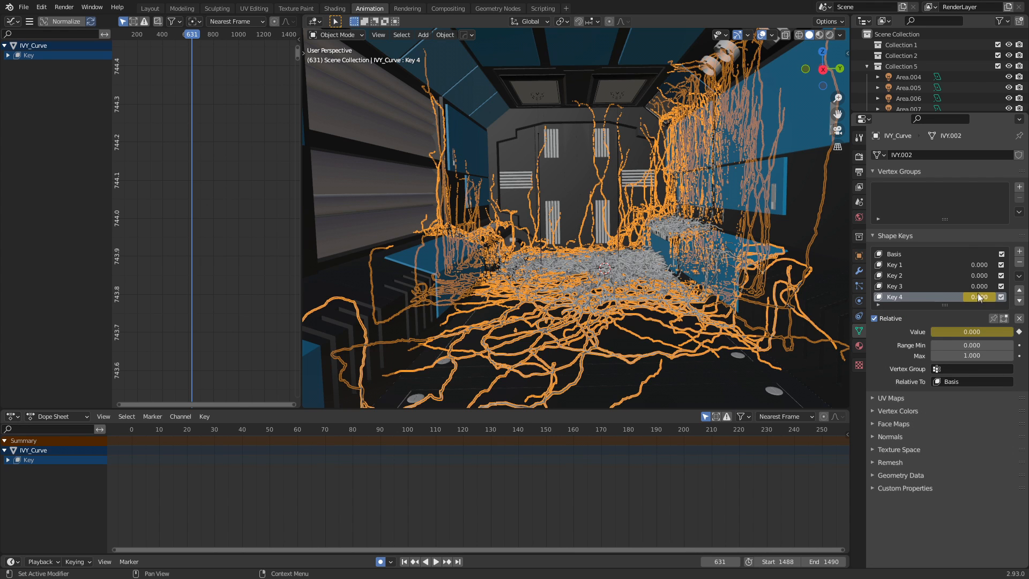
right_click(978, 287)
click(978, 287)
right_click(980, 275)
click(980, 275)
right_click(981, 265)
click(982, 265)
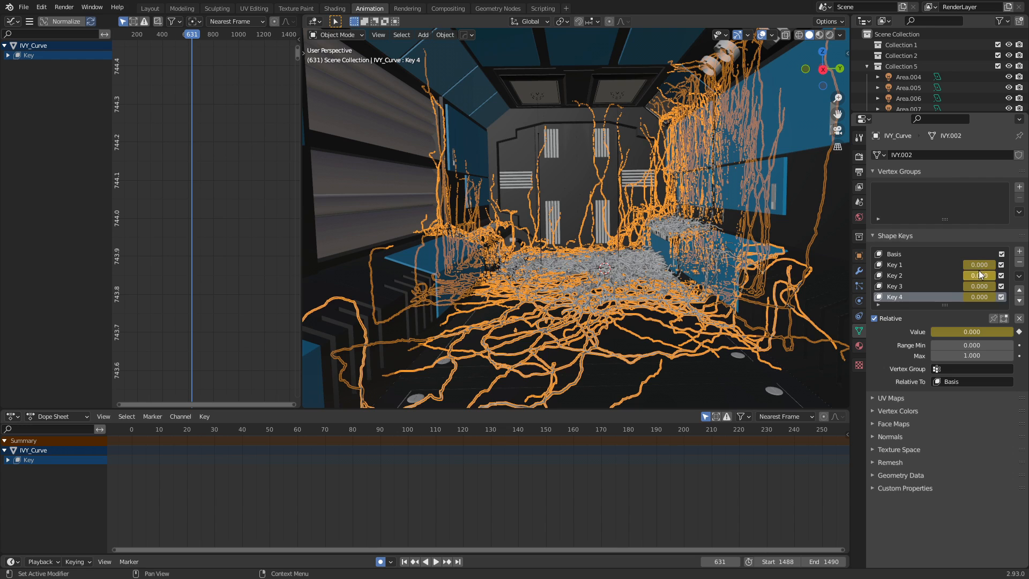
- Select the Key 1 value curve in the widened Graph Editor and add a Noise modifier to it
click(8, 55)
click(53, 94)
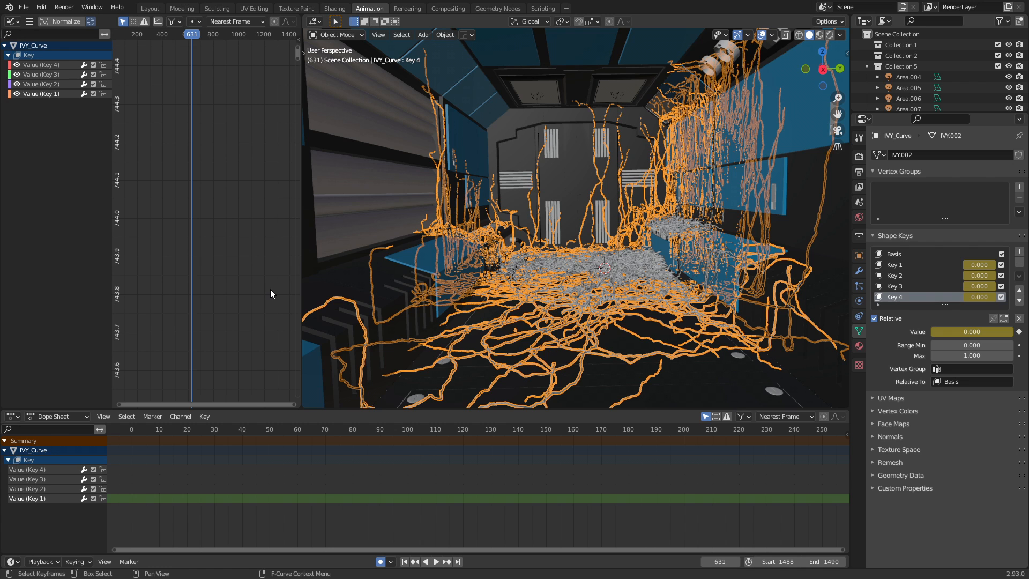
key(Home)
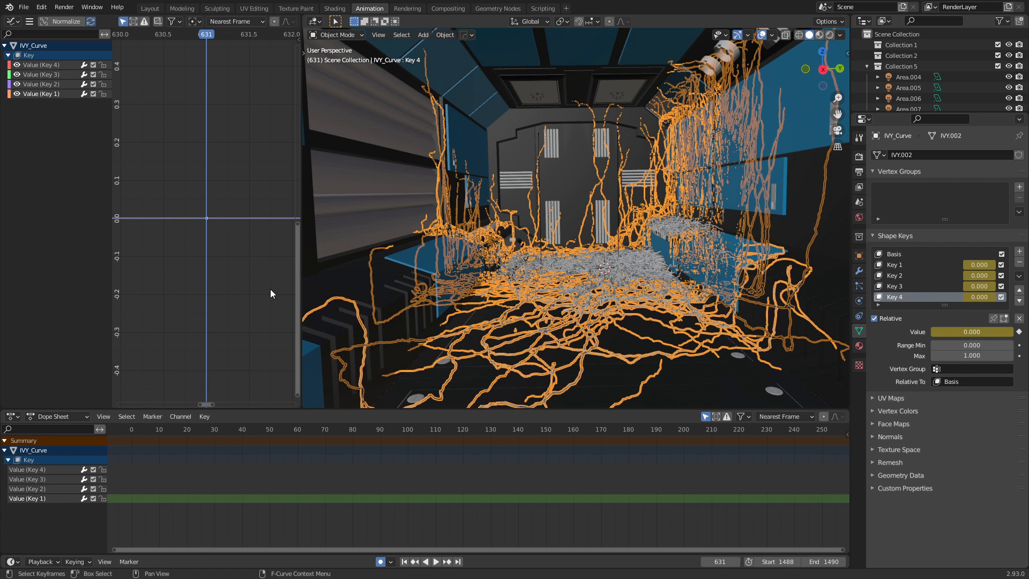
drag(301, 235, 433, 214)
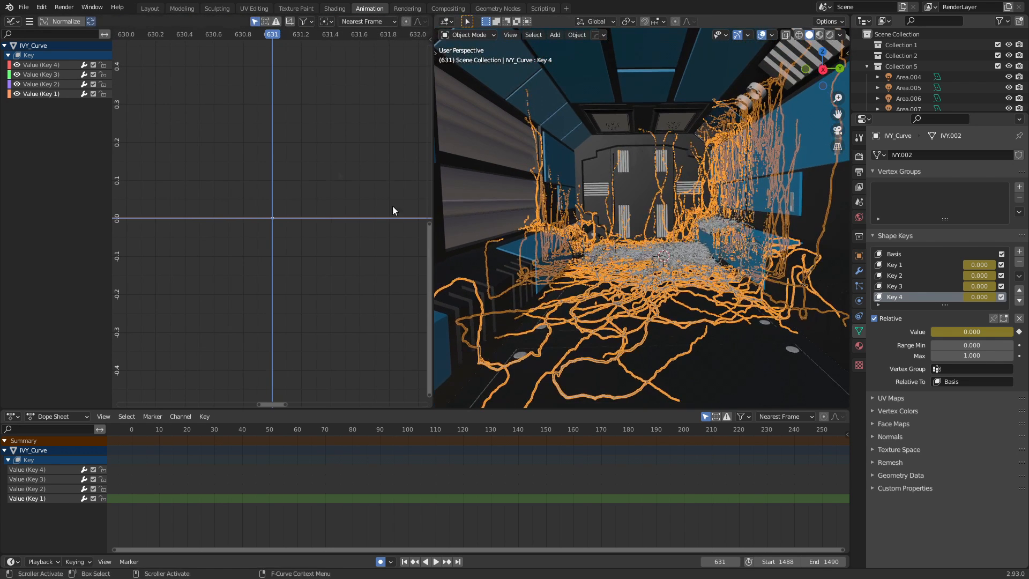
key(n)
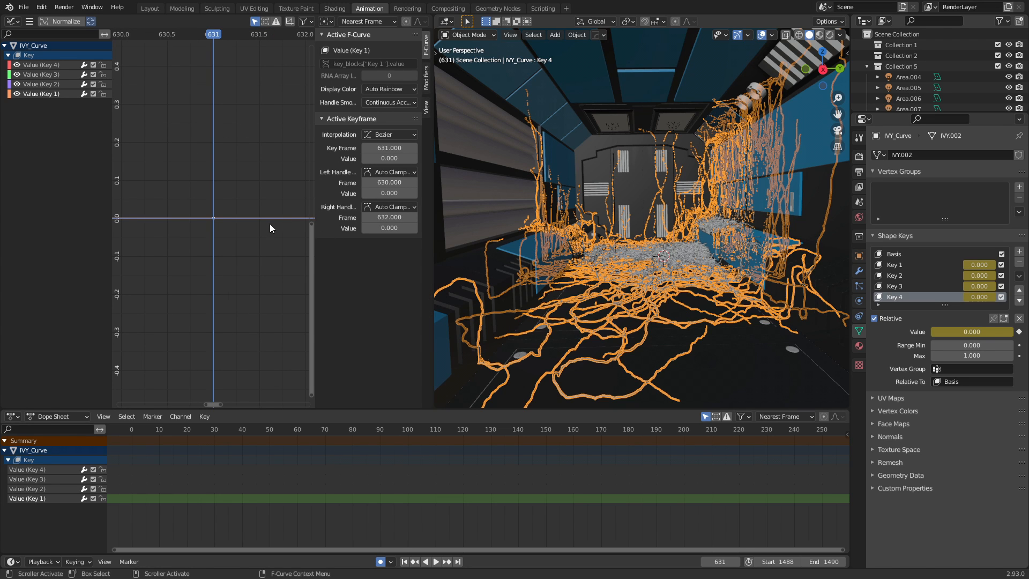
click(427, 76)
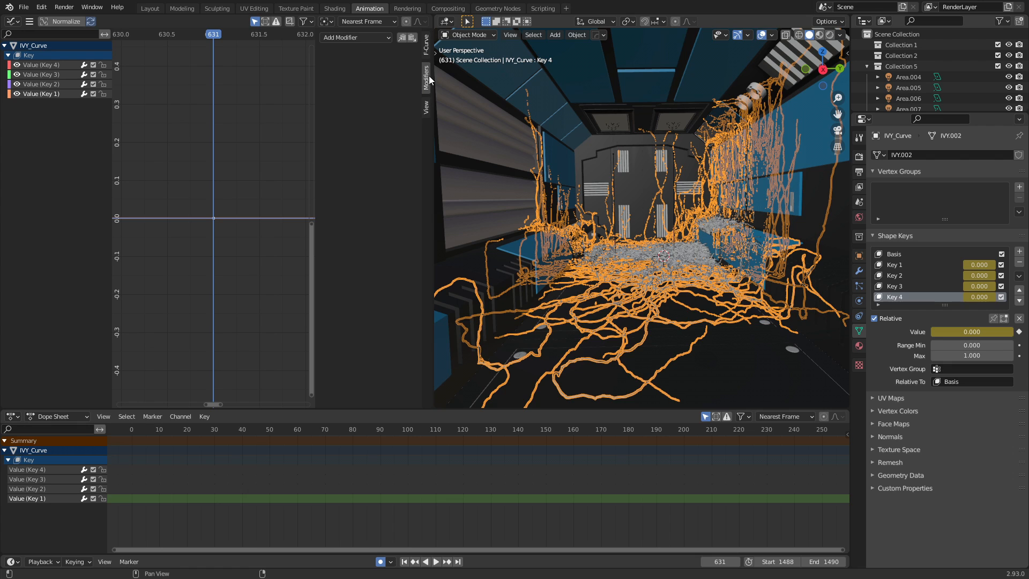
click(382, 36)
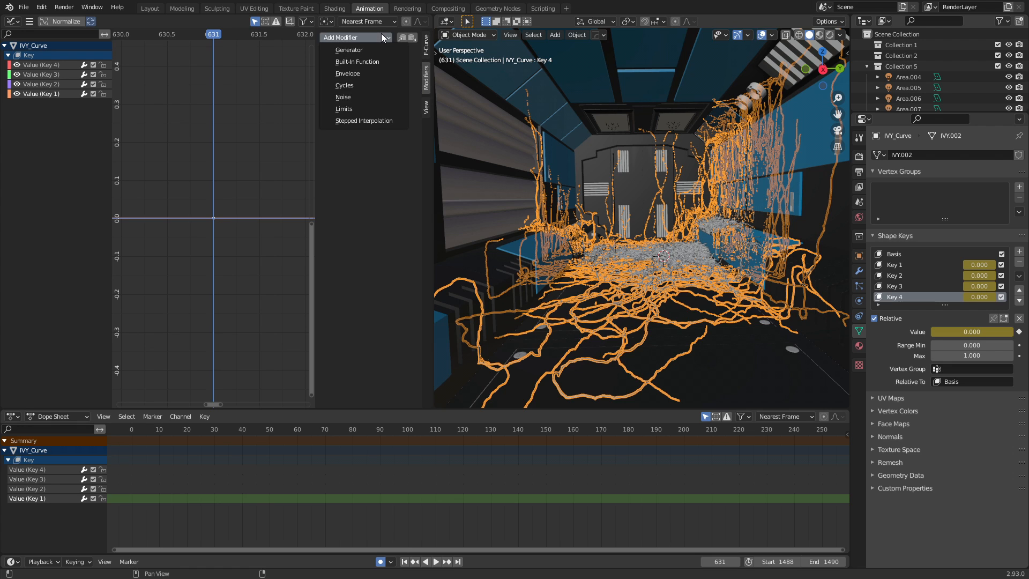
click(370, 97)
- Set the Key 1 Noise modifier's strength to 1.7 and scale to 5, and preview the animation
middle_drag(279, 162, 282, 175)
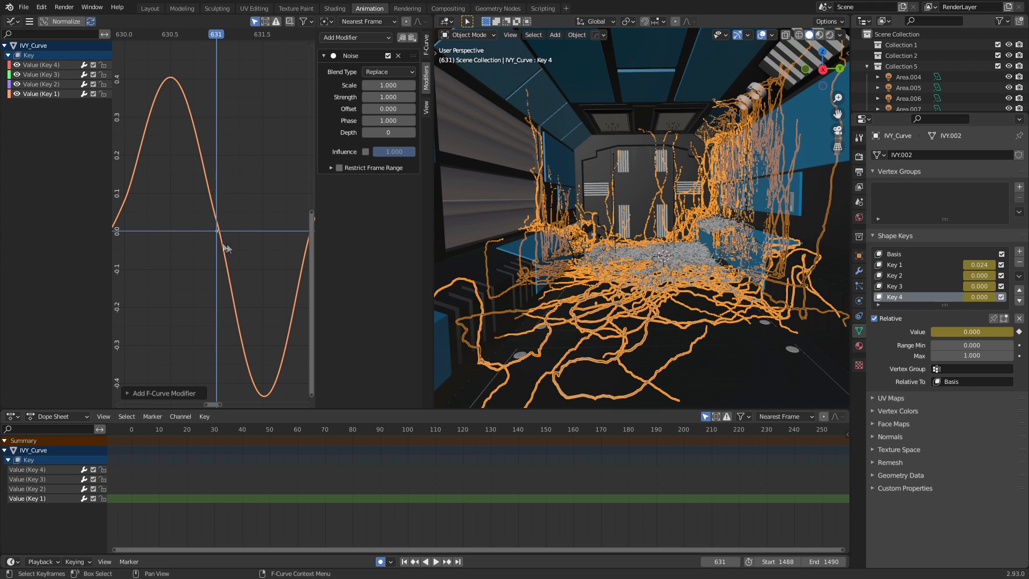
scroll(244, 252, down, 10)
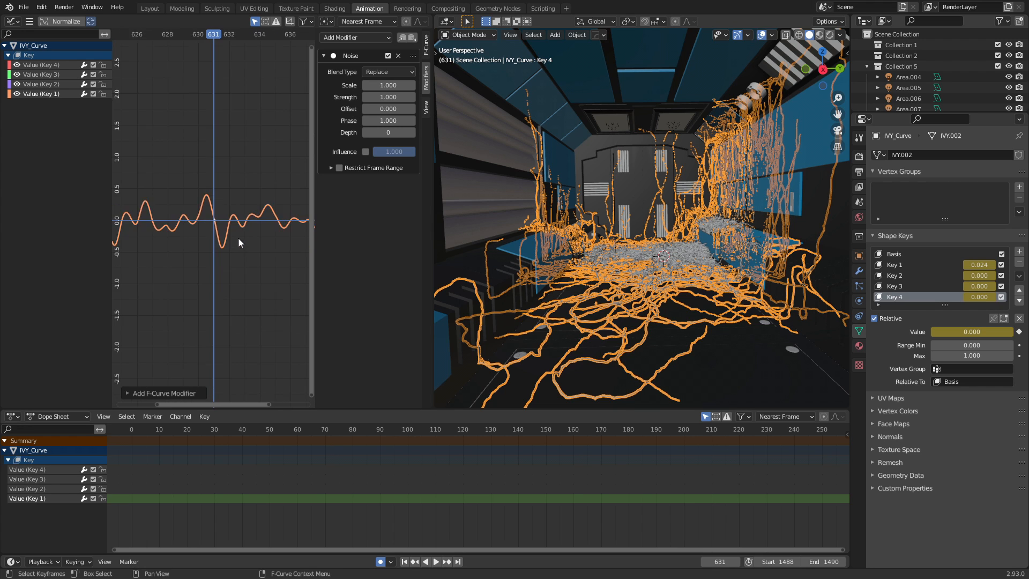
middle_drag(237, 220, 237, 260)
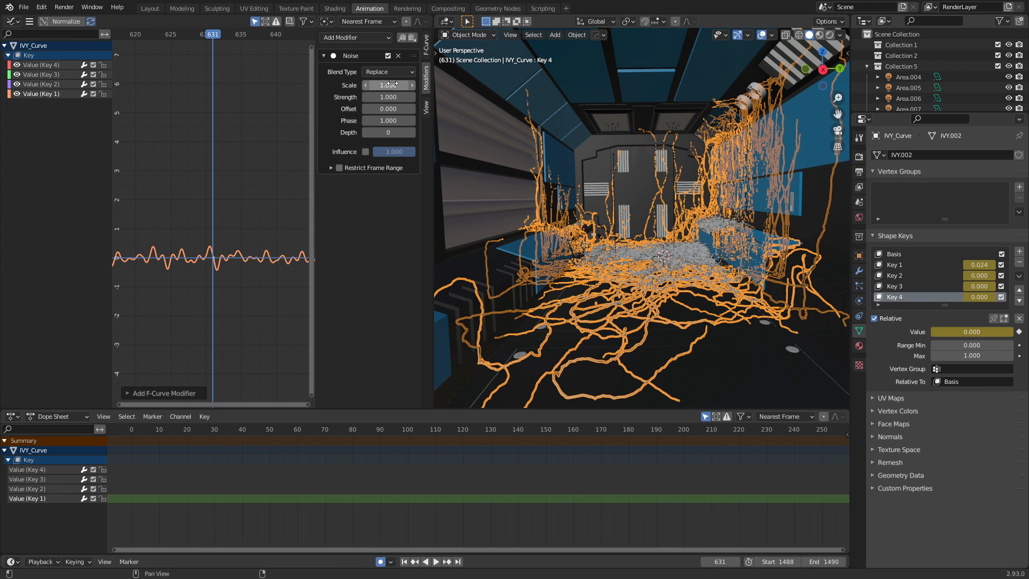
drag(387, 85, 381, 84)
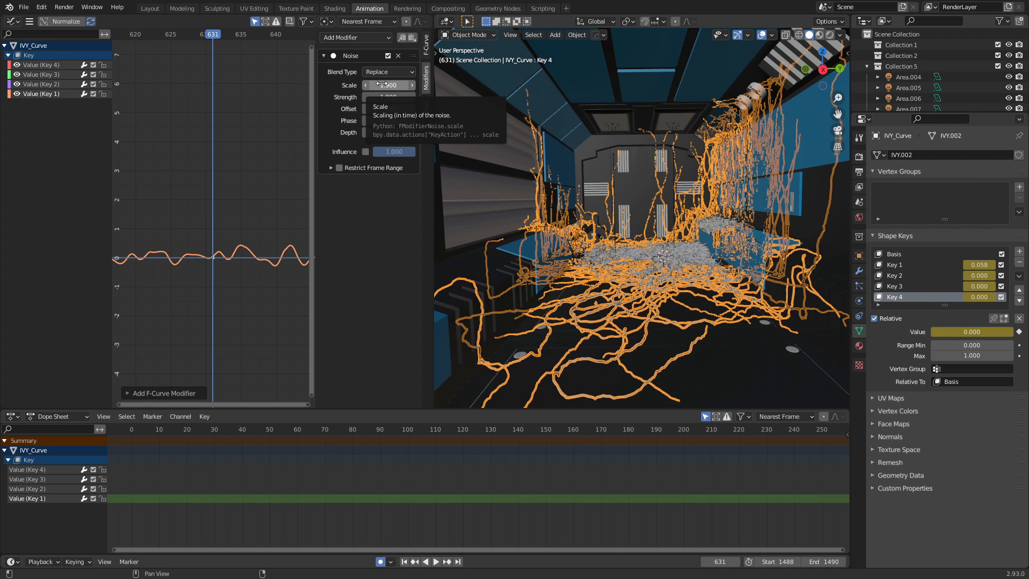
drag(387, 97, 391, 97)
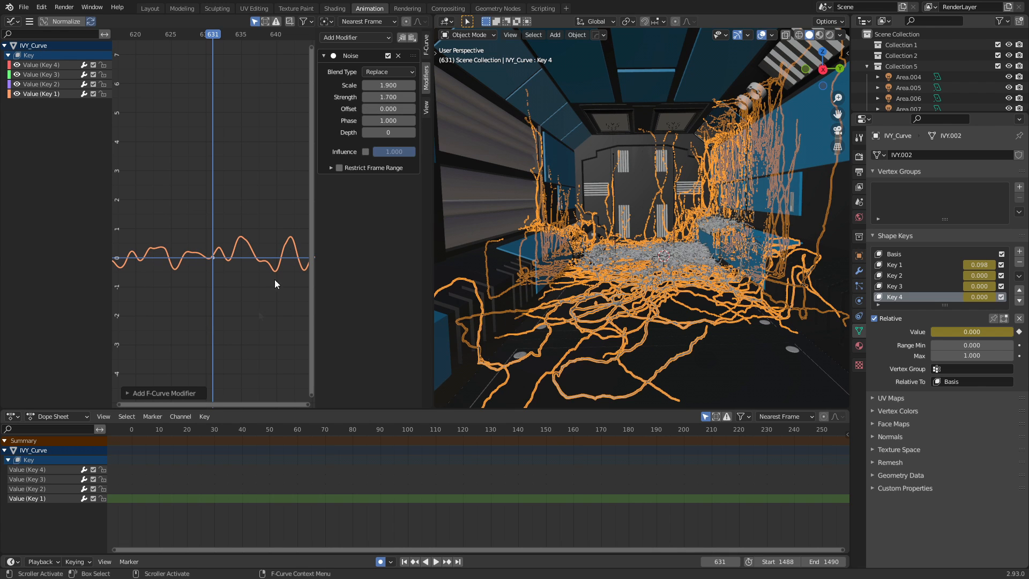
ctrl+middle_drag(242, 334, 232, 271)
scroll(162, 271, up, 2)
click(390, 85)
text(5)
key(Return)
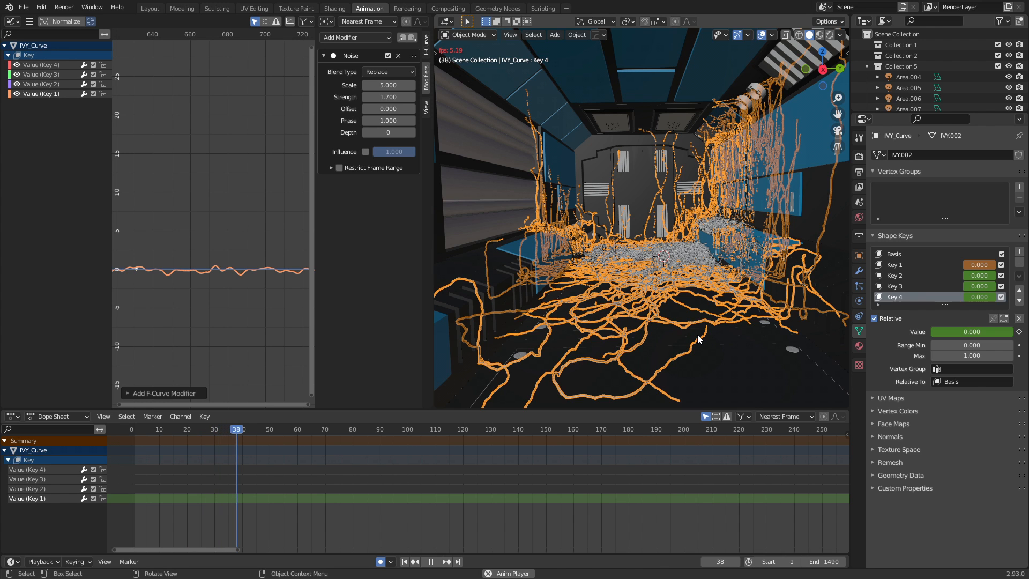
key(space)
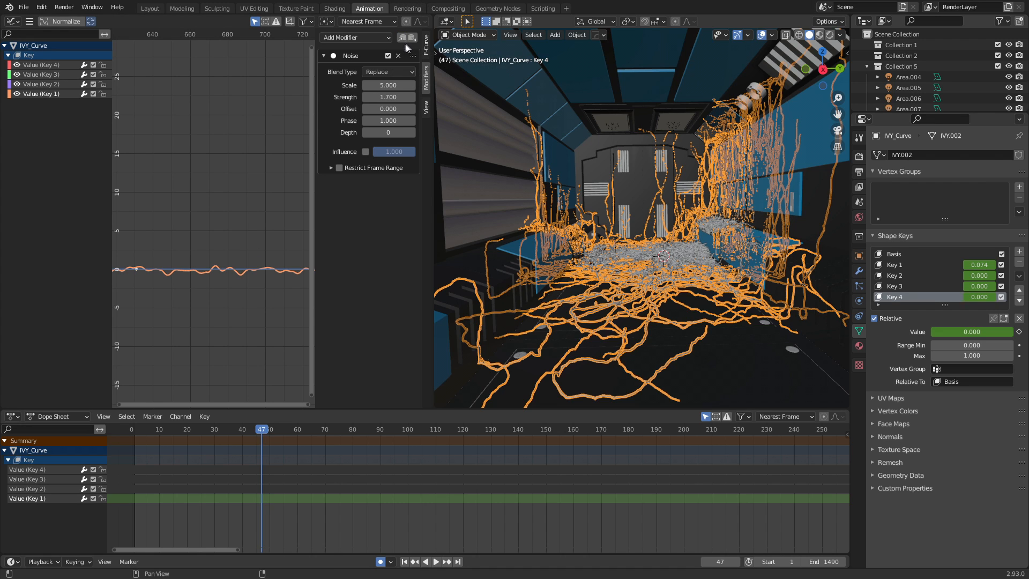
- Copy Key 1's Noise modifier to the Key 2, Key 3 and Key 4 curves, giving each a different offset, with 157 for Key 4
click(40, 84)
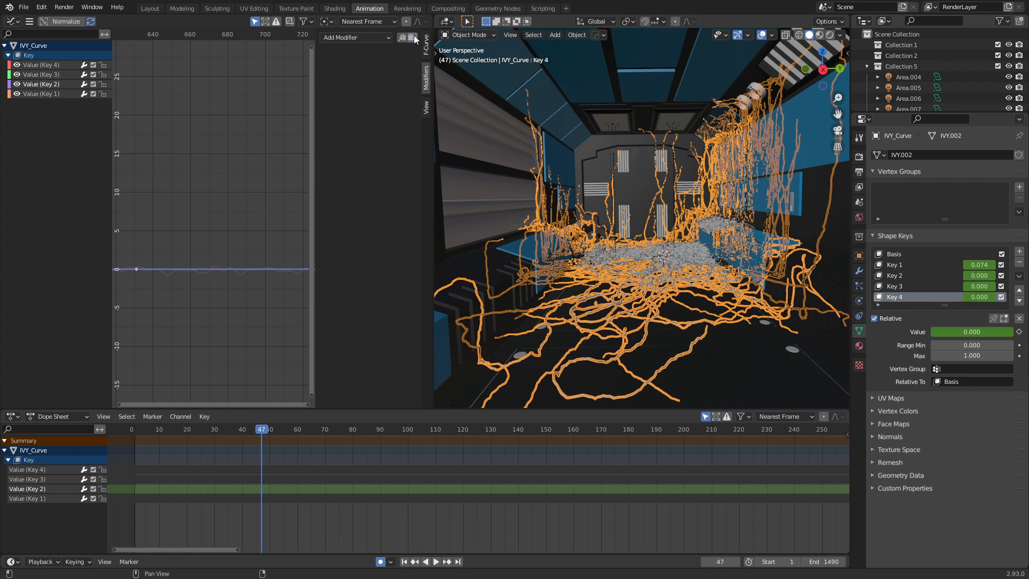
click(411, 37)
drag(387, 110, 445, 109)
click(37, 74)
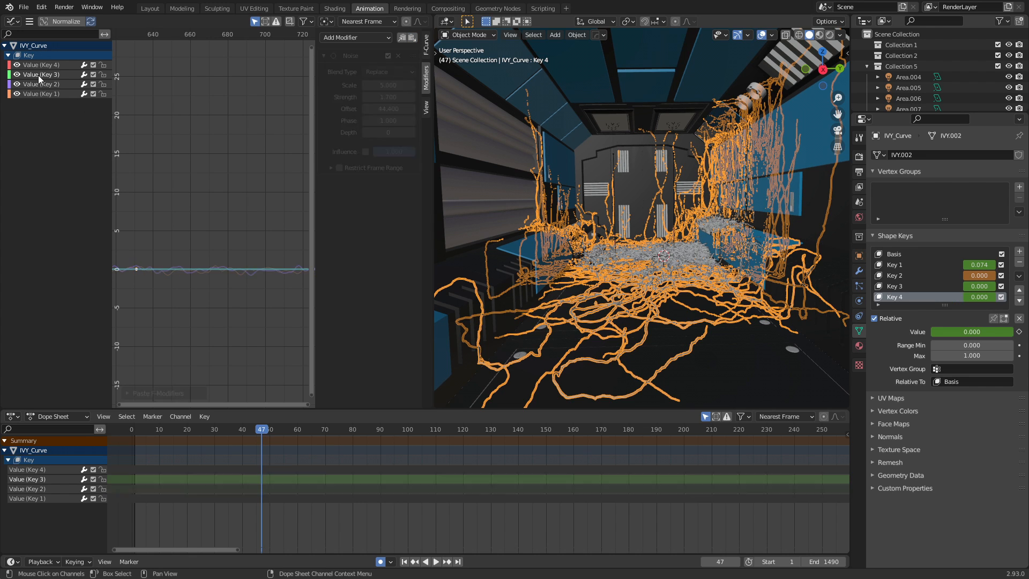
click(414, 39)
drag(386, 110, 461, 109)
click(67, 64)
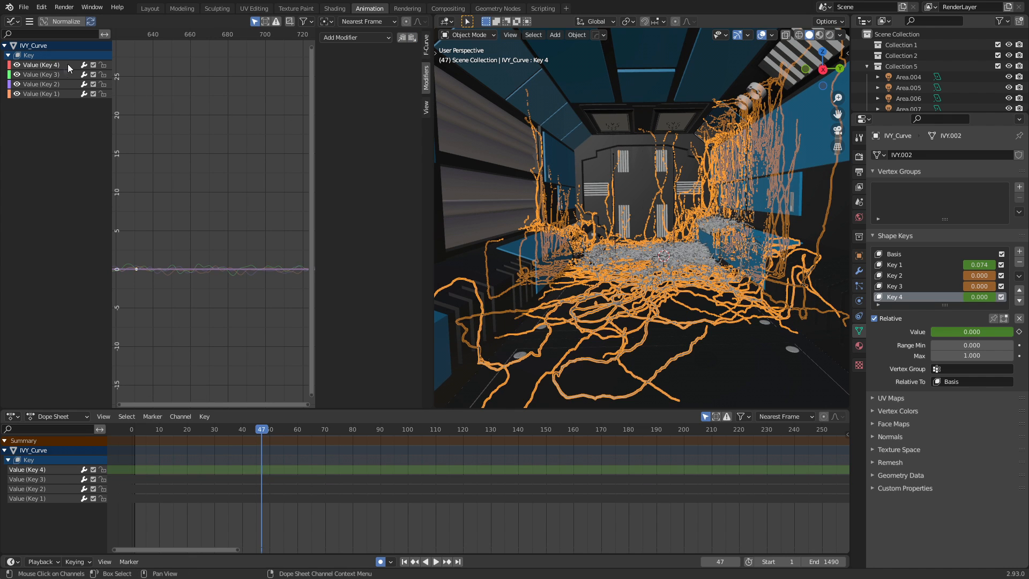
click(412, 37)
drag(386, 109, 515, 109)
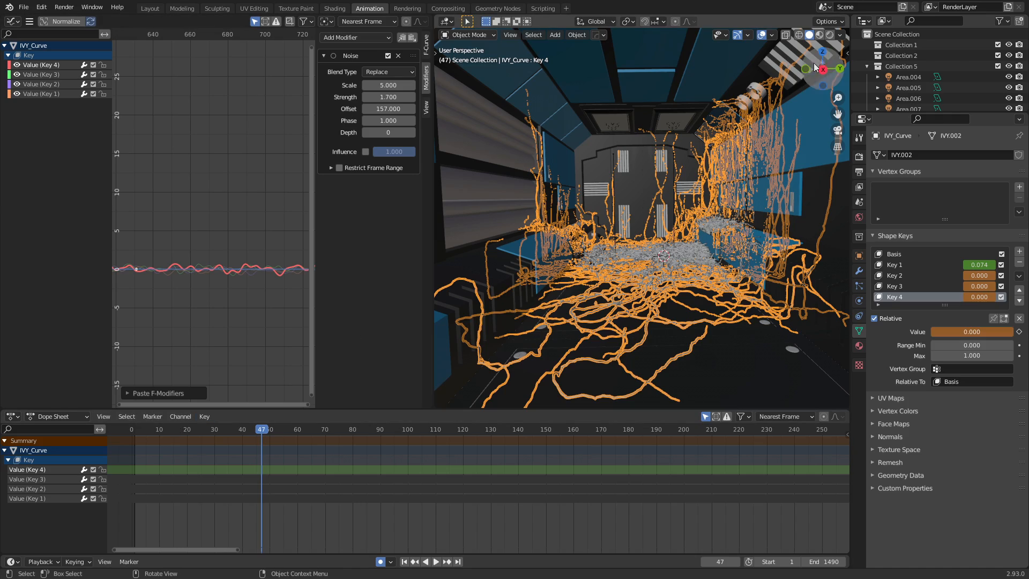
- Return to the Layout workspace, deselect the ivy by selecting the corridor mesh, and move the playhead near the start of the timeline
click(145, 9)
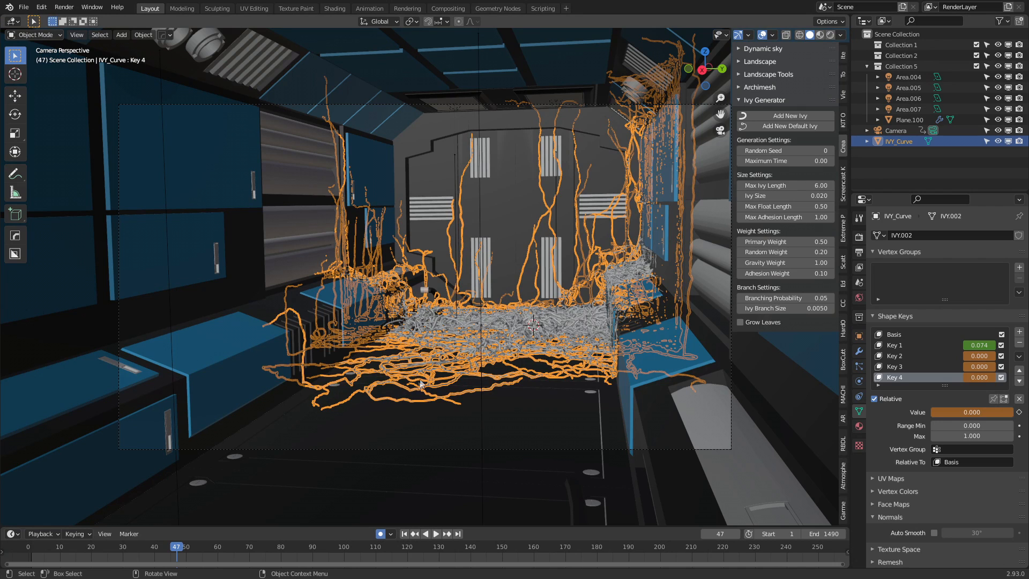
click(341, 427)
click(33, 552)
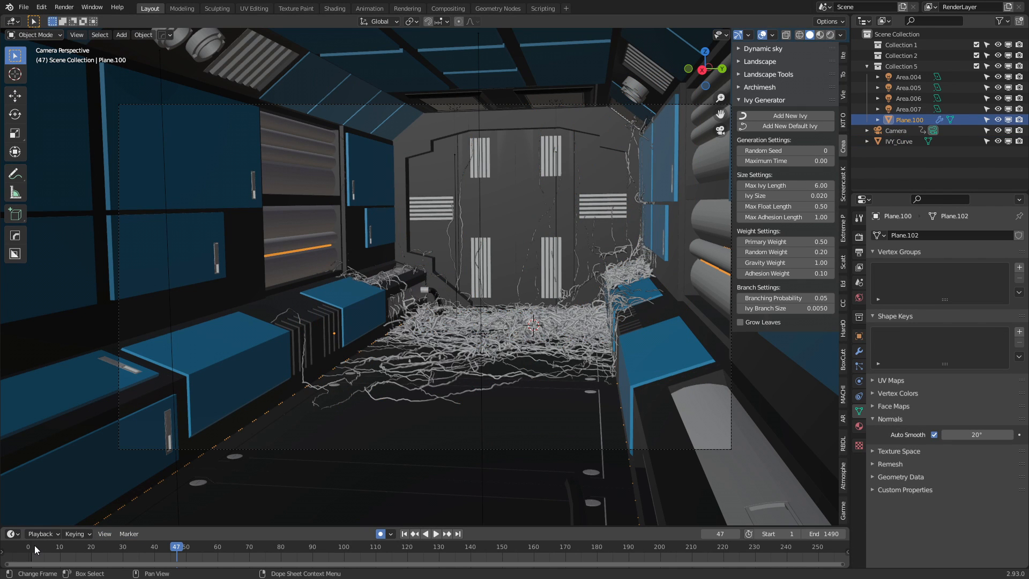
- Play the animation up to frame 60, select the ceiling light Area.004 and keyframe its power of 100 there
click(437, 534)
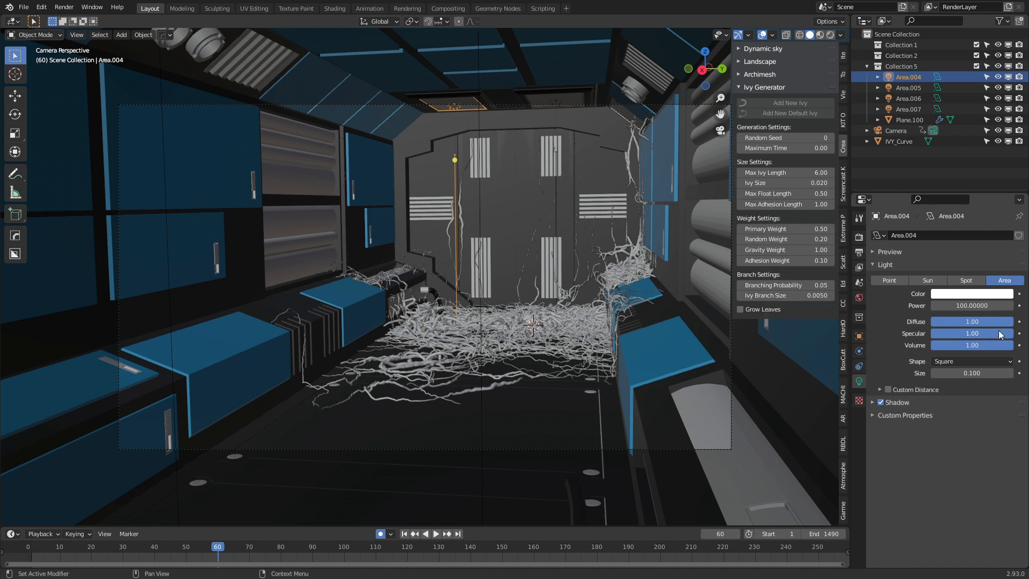
right_click(969, 305)
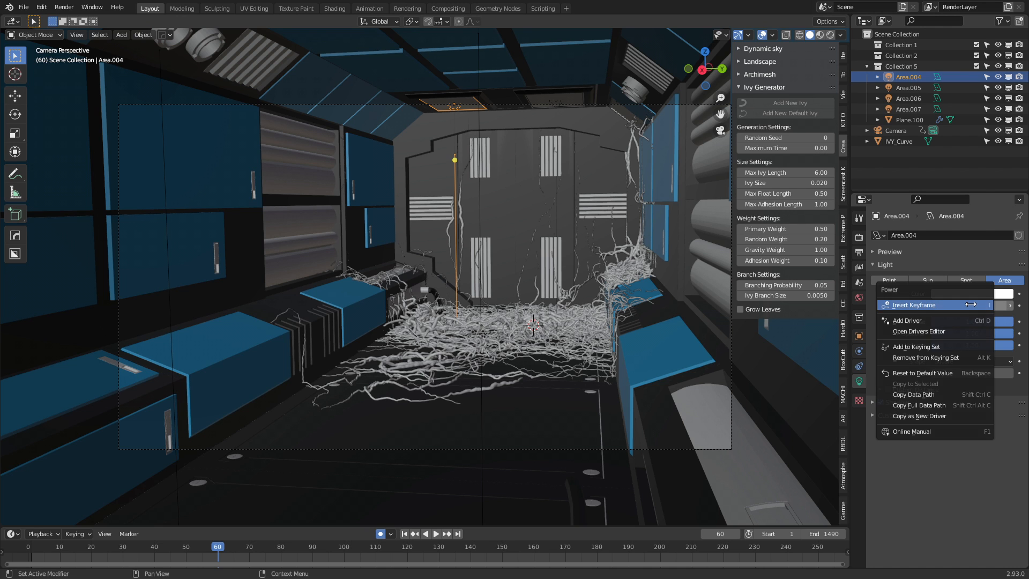
click(969, 303)
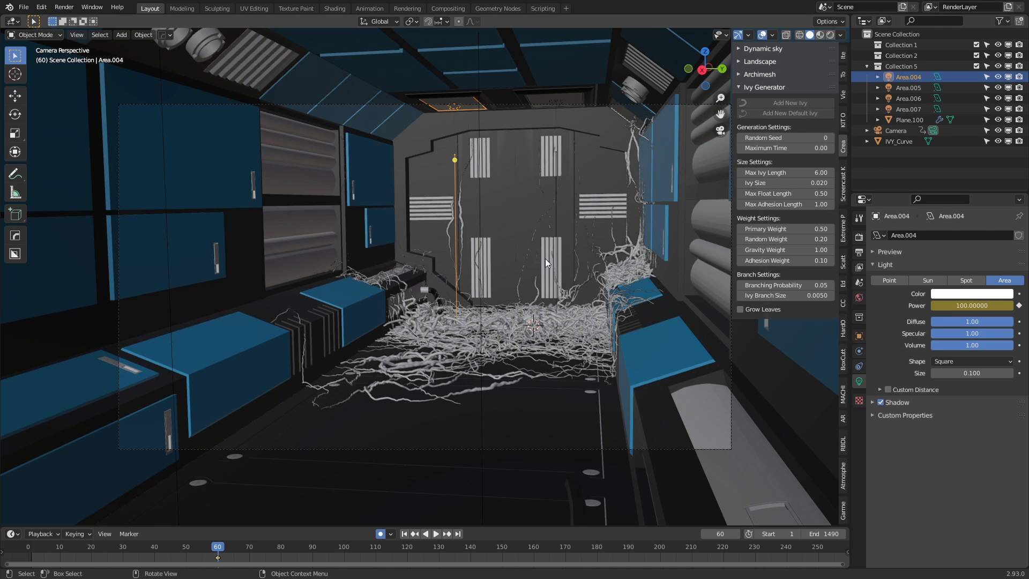
- In the Animation workspace, set the Area.004 light's power to 0 at frame 61 and keyframe it
click(369, 8)
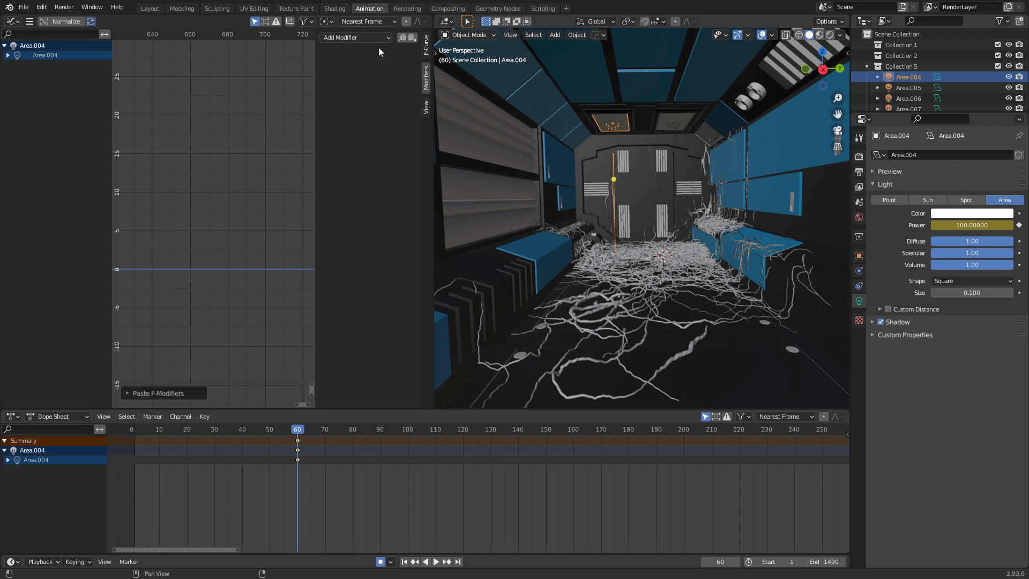
click(426, 107)
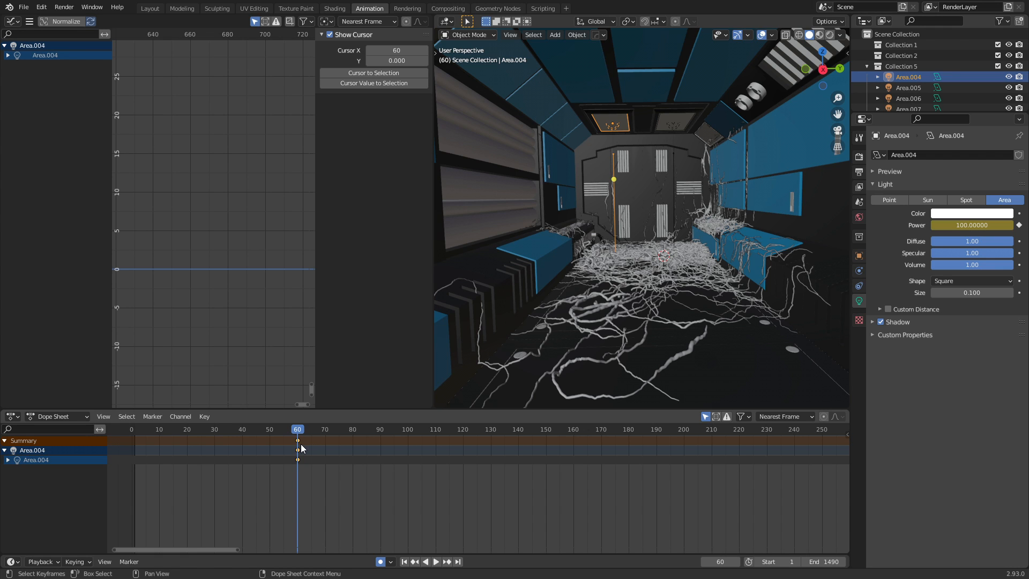
scroll(300, 443, up, 8)
scroll(432, 465, up, 5)
middle_drag(215, 476, 447, 476)
scroll(449, 477, up, 2)
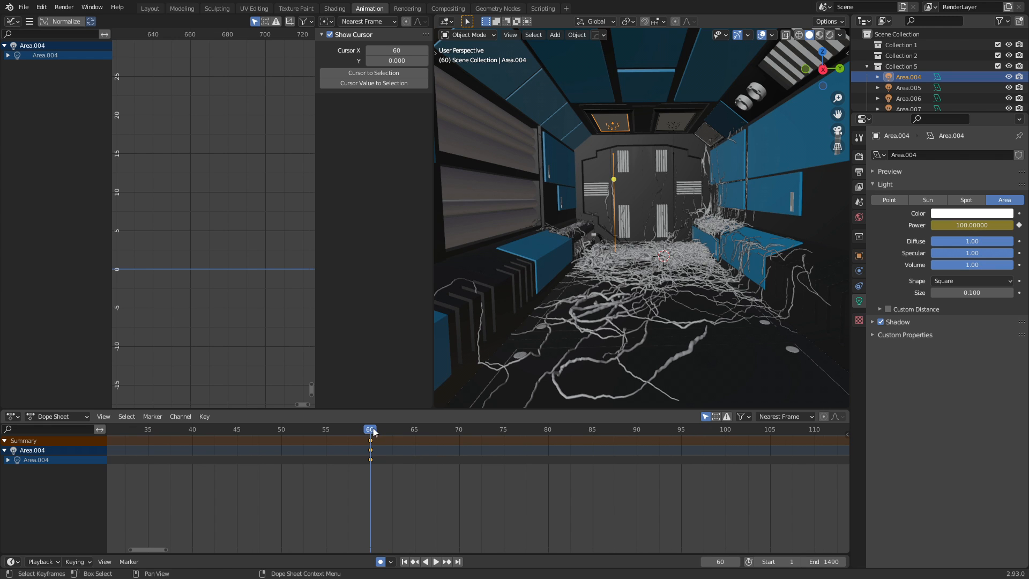
click(379, 433)
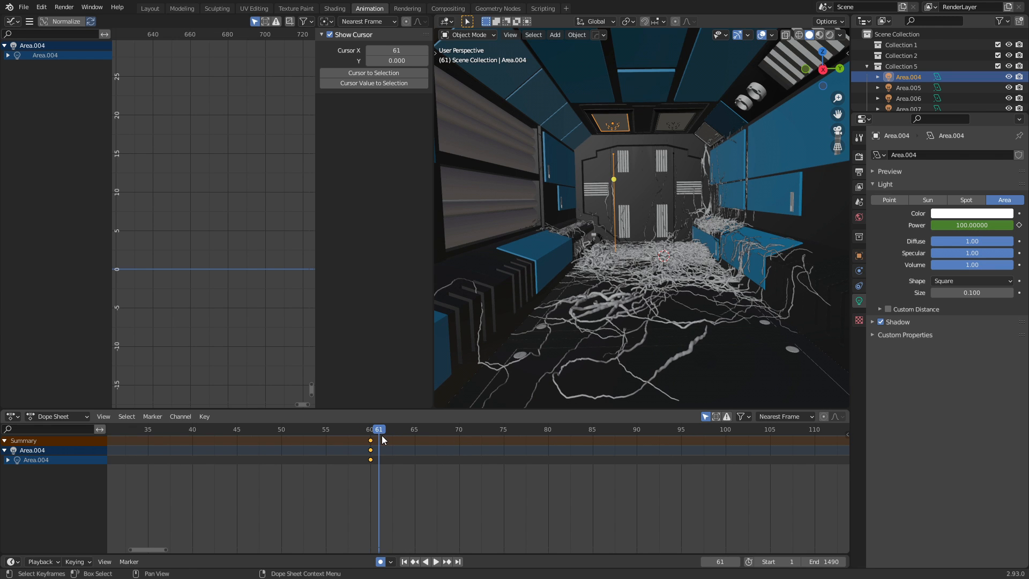
click(971, 225)
text(0)
key(Return)
right_click(972, 226)
click(943, 226)
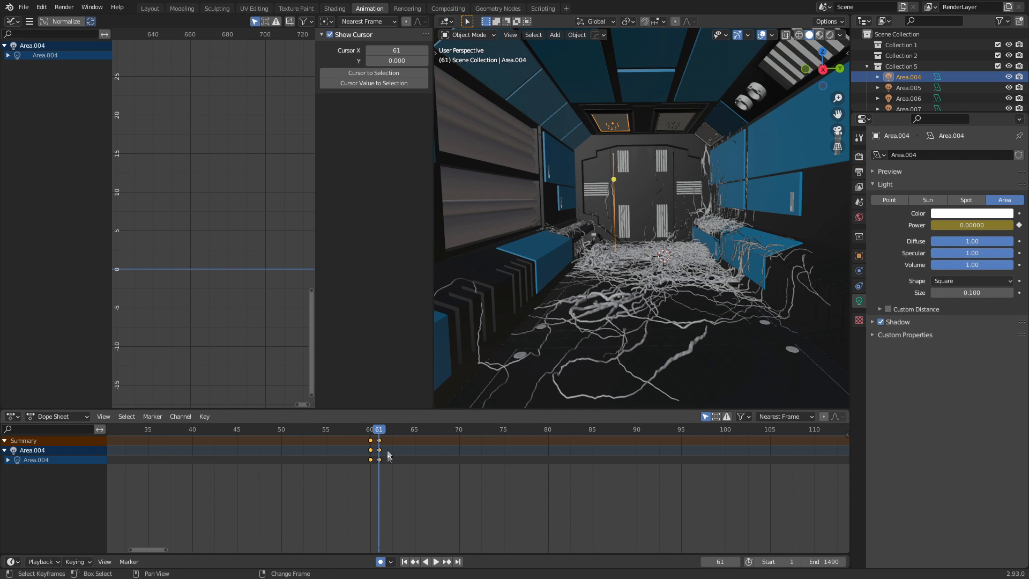
- Duplicate the two power keyframes a few frames ahead and mirror them around frame 66, with 0 at frame 65 and 100 at frame 66
key(g)
click(443, 450)
click(424, 432)
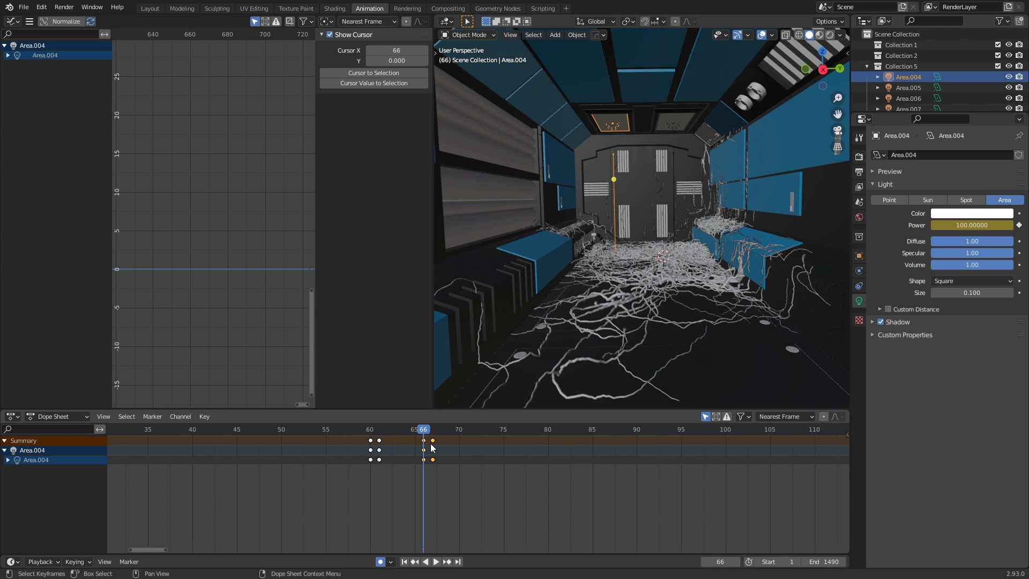
key(s)
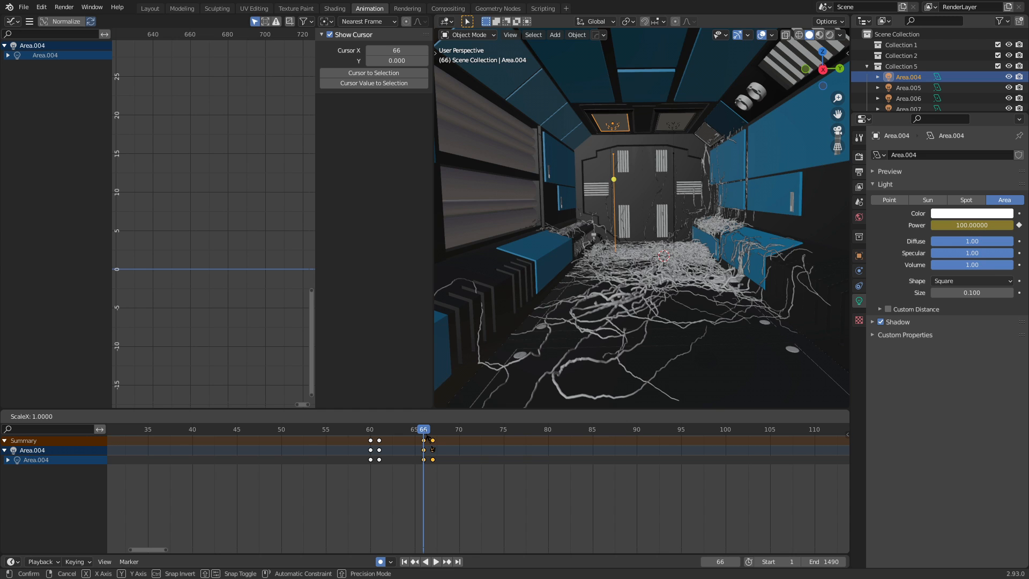
key(Return)
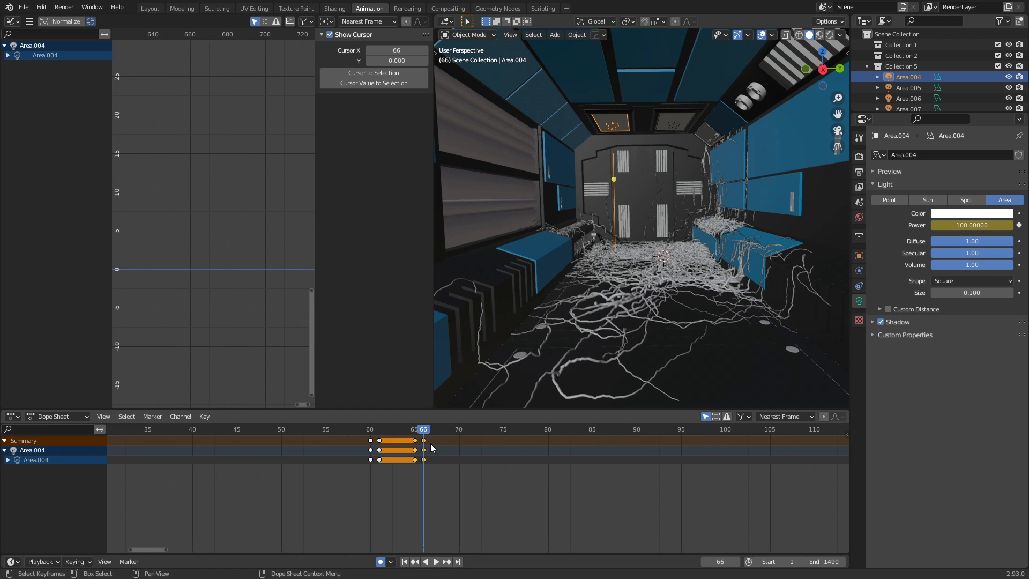
- Play through the light's power keyframes and switch the viewport to rendered shading
click(344, 430)
key(space)
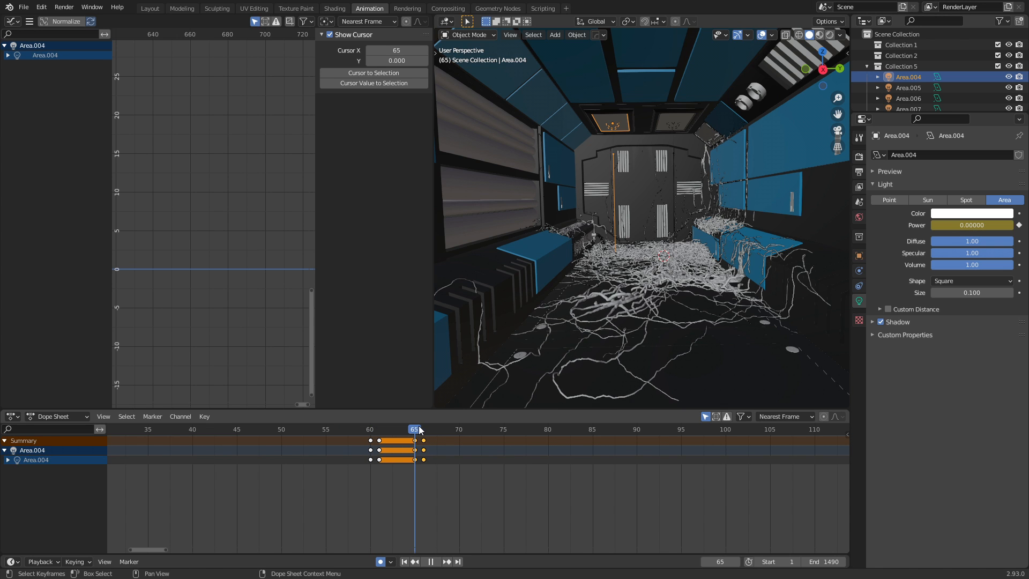
key(space)
click(829, 34)
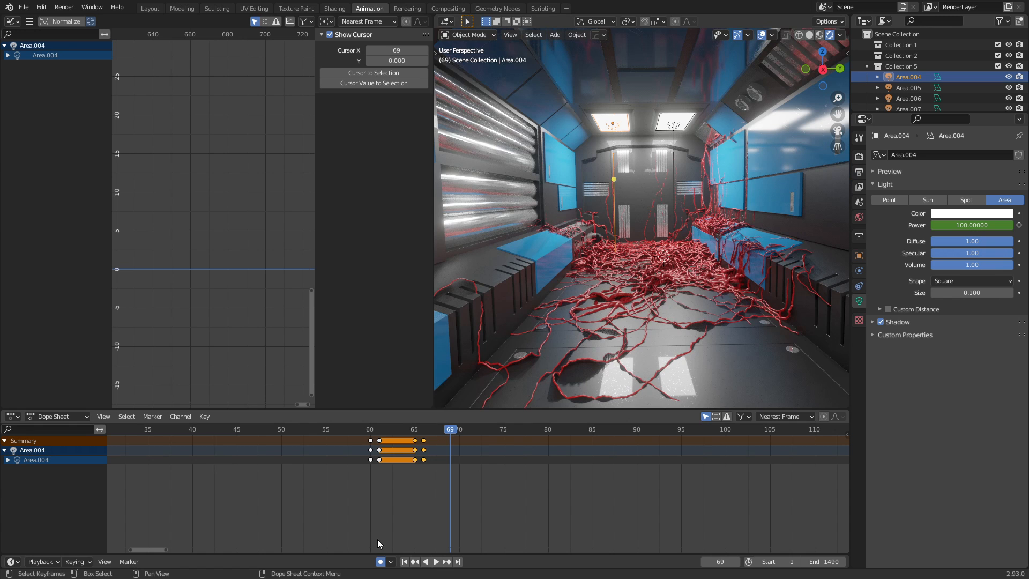
- Replay the light flicker from around frame 60 in the rendered view and stop at frame 61
click(369, 432)
key(space)
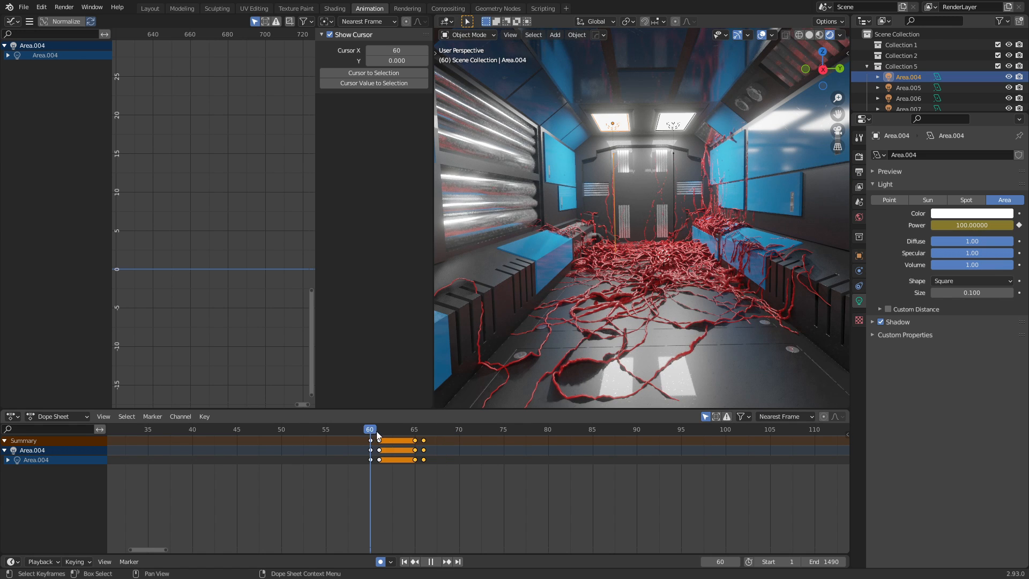
key(space)
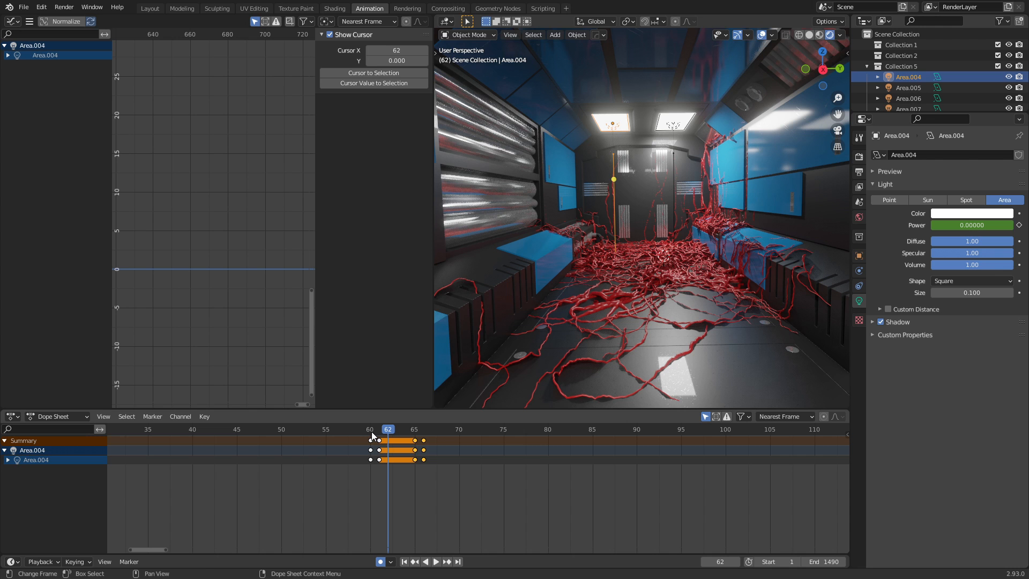
drag(371, 428, 366, 427)
key(space)
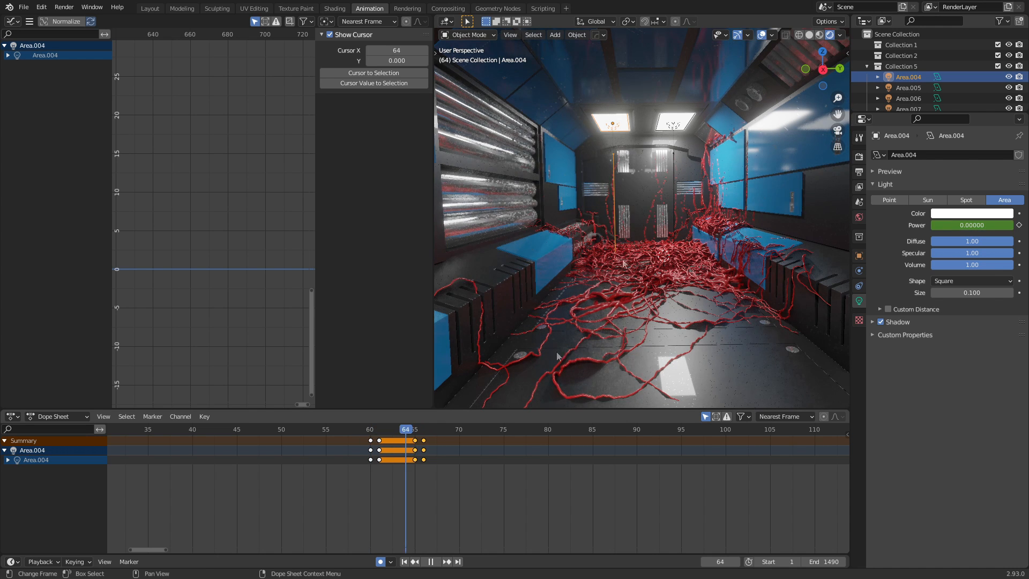
key(space)
drag(368, 429, 379, 428)
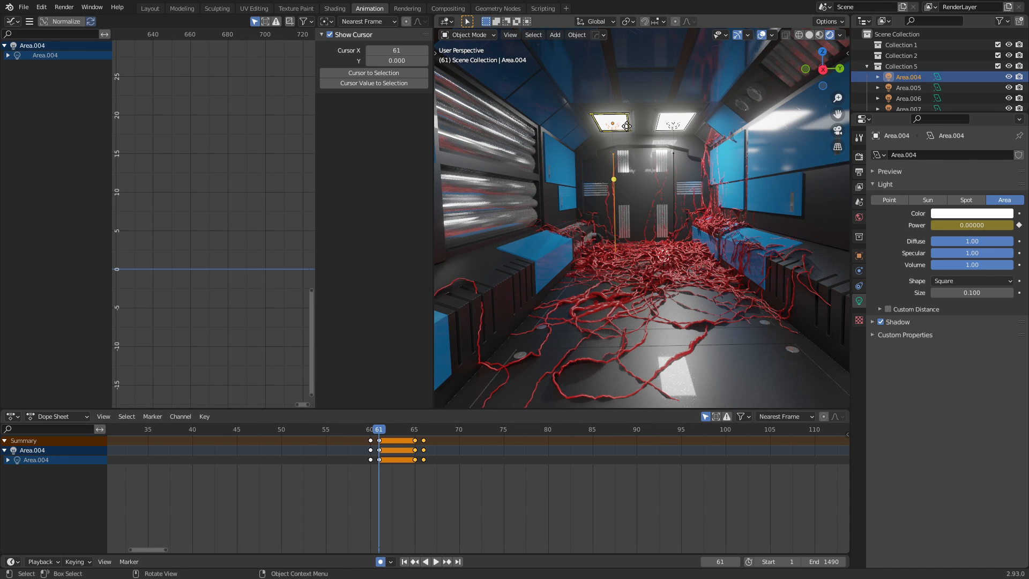
- Add a material slot to the corridor mesh and fill it with the existing Mat_Emm emission material
click(633, 112)
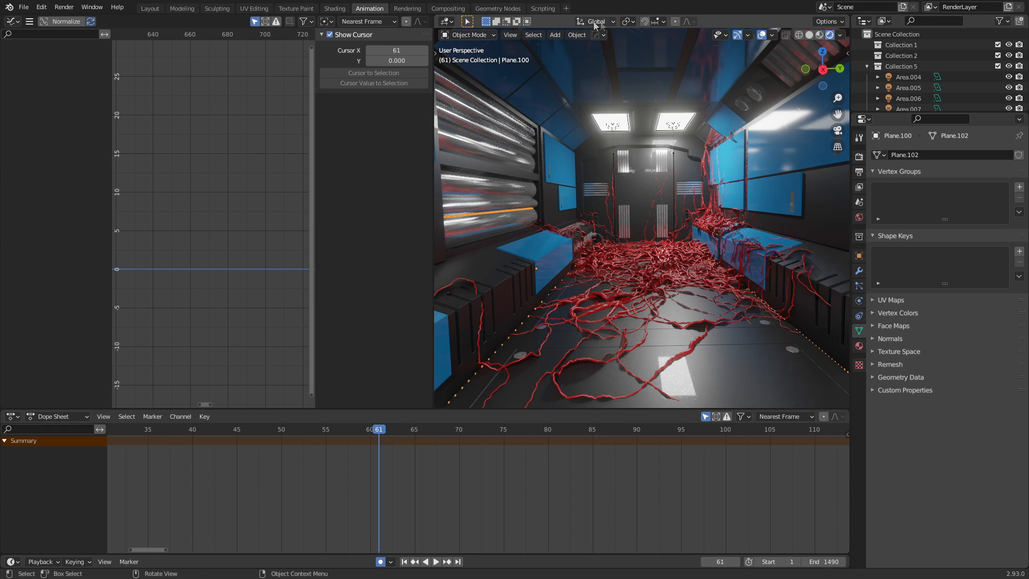
click(859, 345)
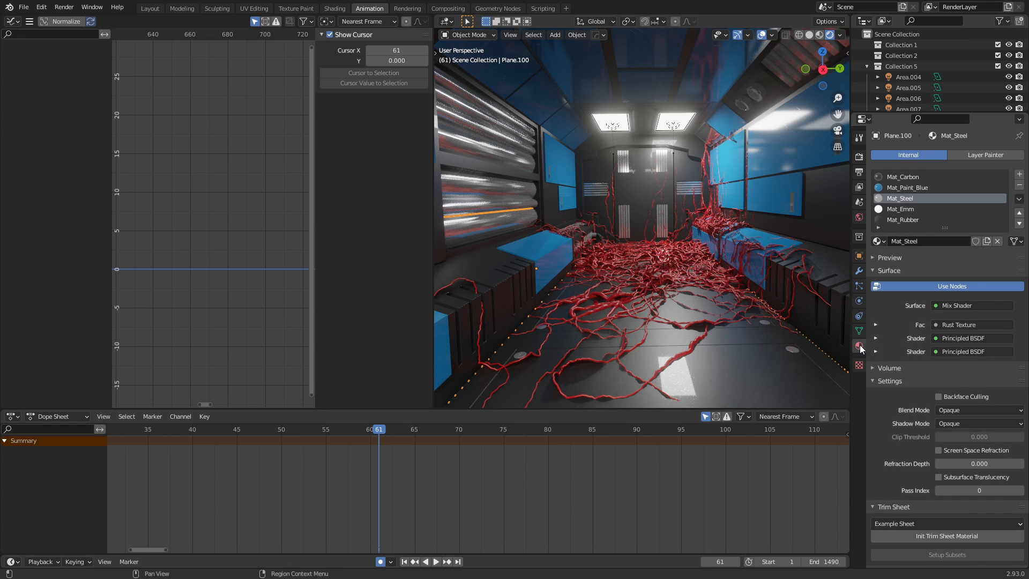
click(911, 208)
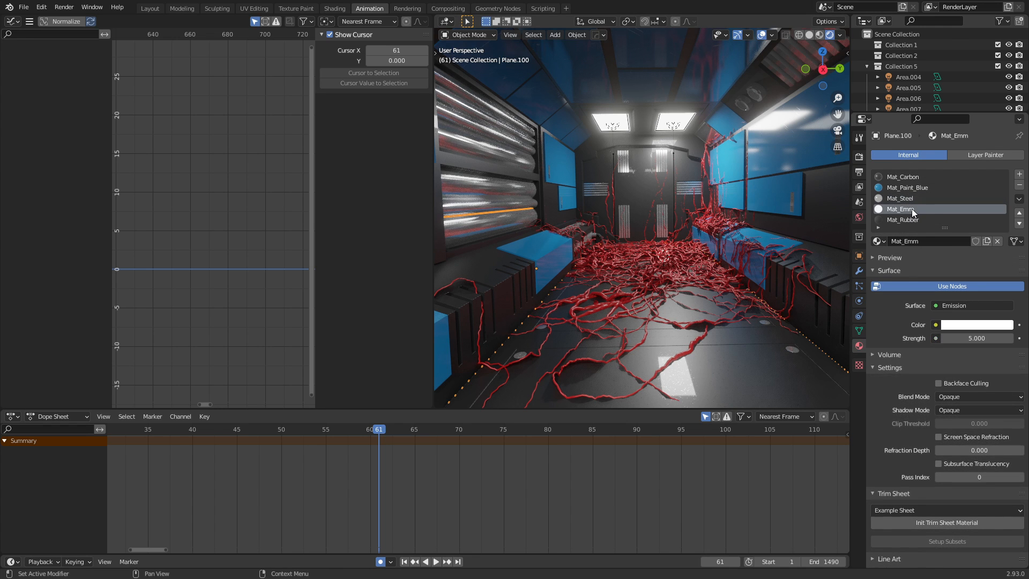
click(1019, 175)
click(877, 241)
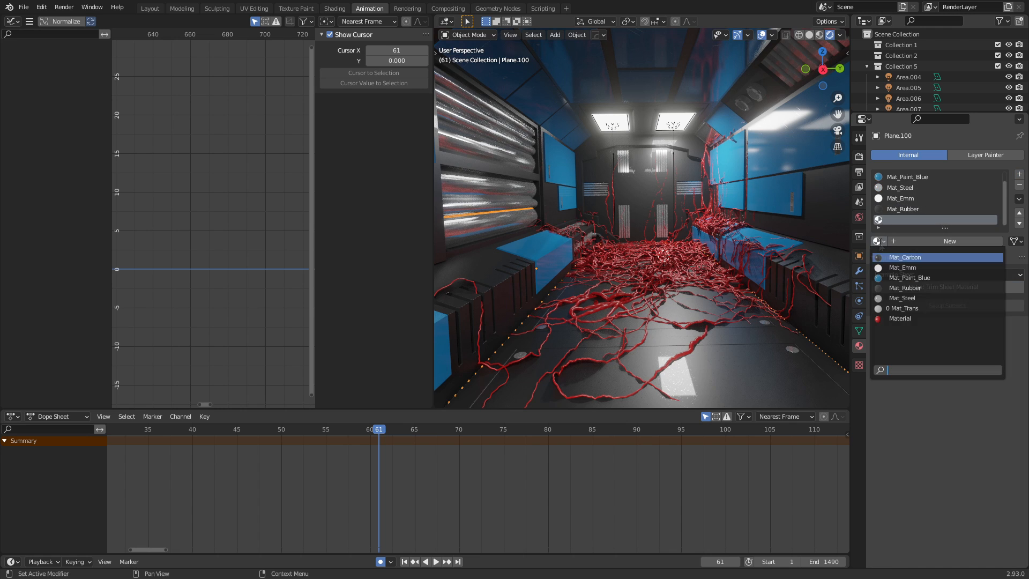
click(904, 267)
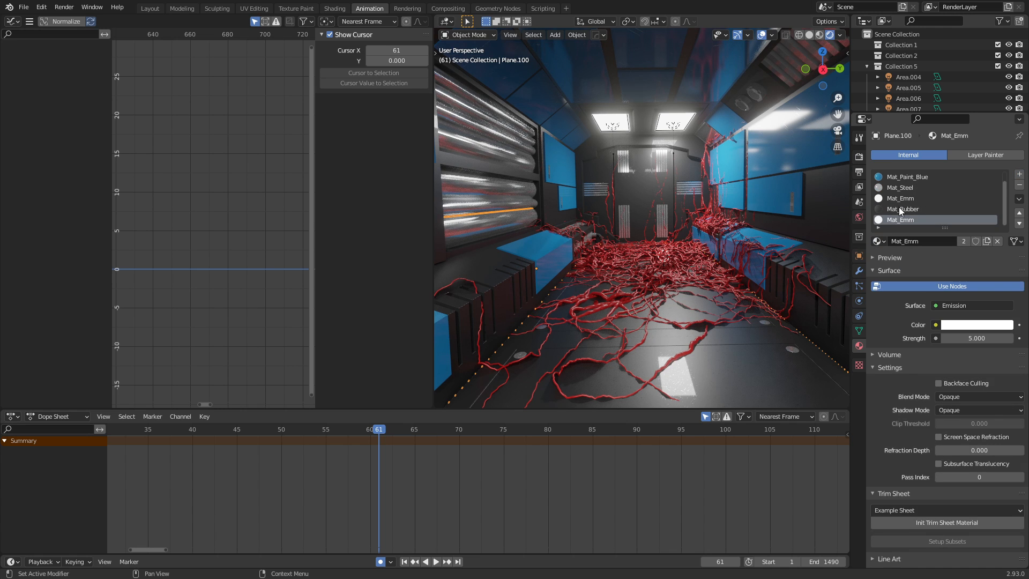
- Make the new slot's material a single-user copy and rename it Mat_EmmOff
click(963, 241)
double_click(940, 241)
drag(918, 241, 972, 241)
text(Off)
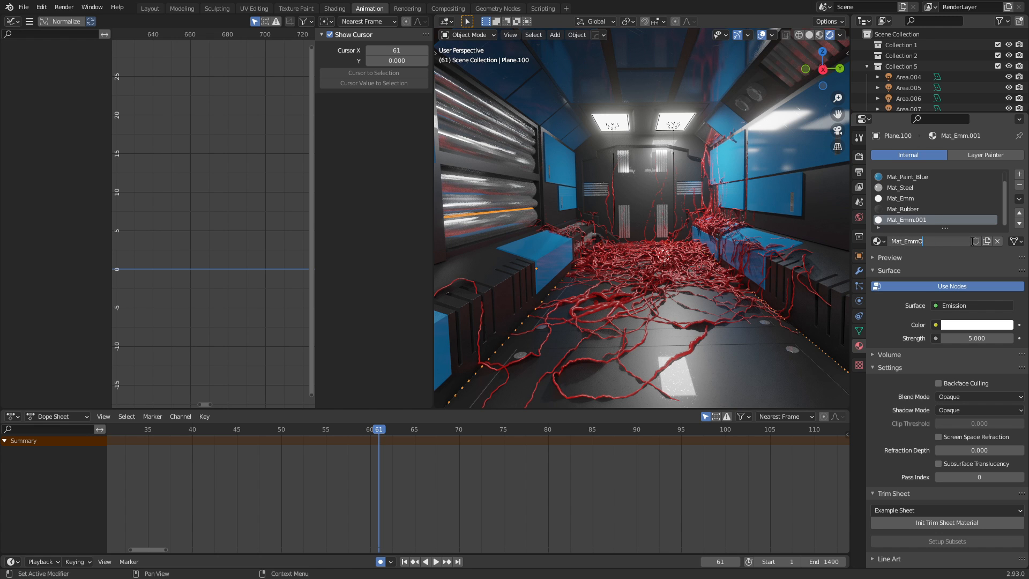
key(Return)
- Select the ceiling panel face at the Area.004 light in Edit Mode, assign Mat_EmmOff to it and return to Object Mode
key(Tab)
key(3)
click(627, 130)
scroll(625, 127, up, 2)
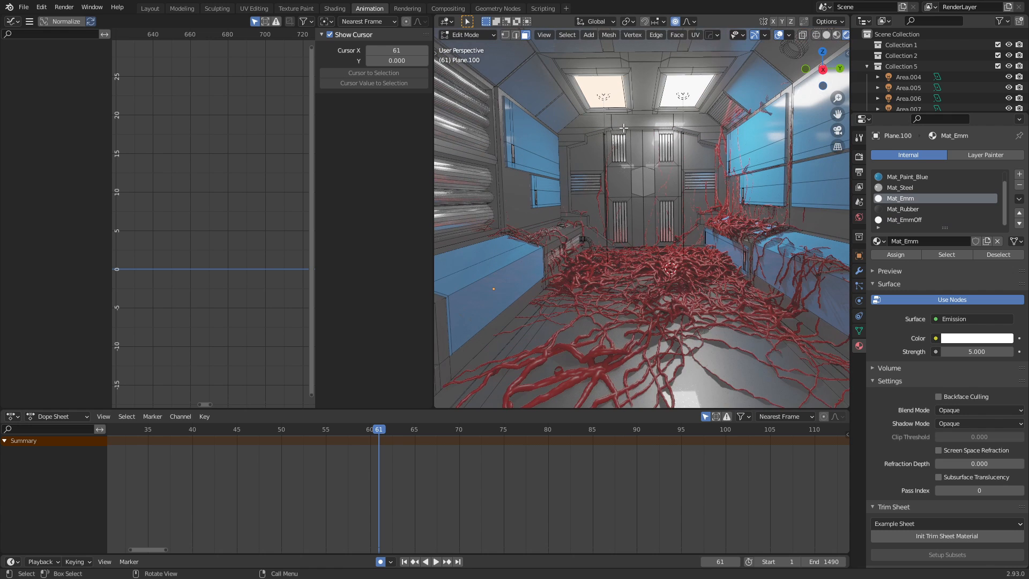
key(ctrl+l)
click(927, 219)
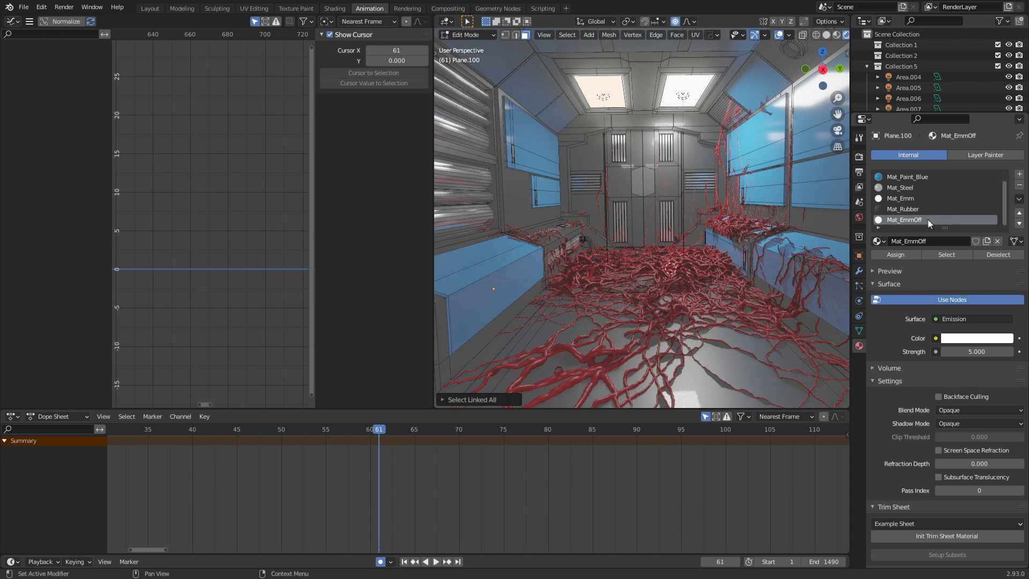
click(893, 255)
key(Tab)
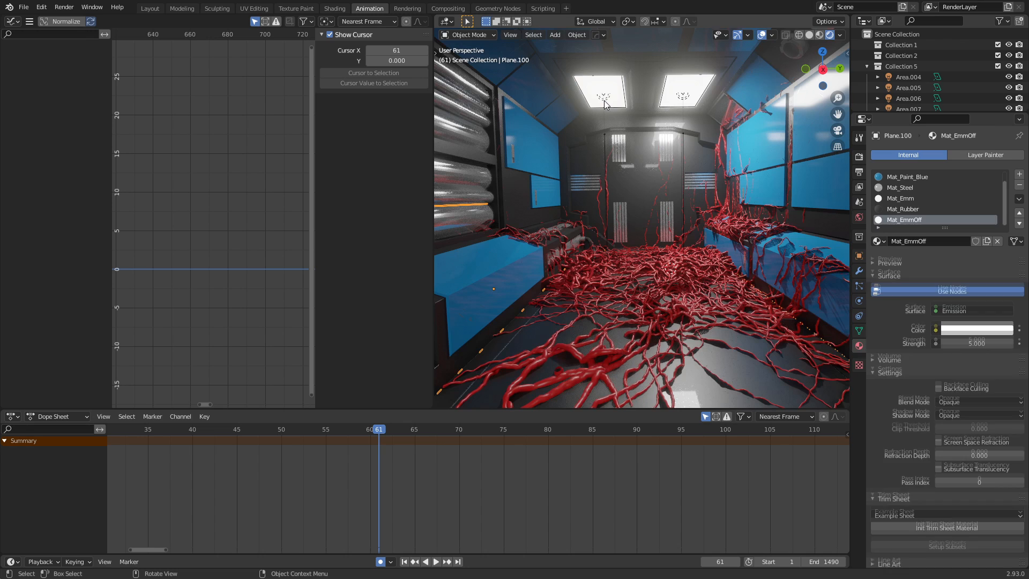
- Keyframe Mat_EmmOff's emission strength at 5 on frame 60, and set it to 0 on frame 61, matching the light's keyframes
click(603, 100)
key(Left)
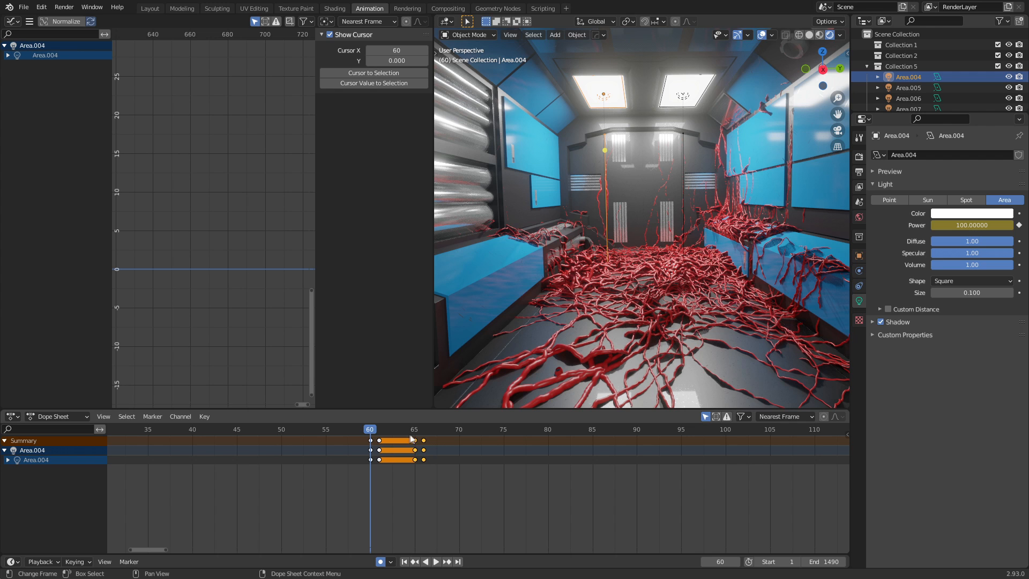
click(632, 84)
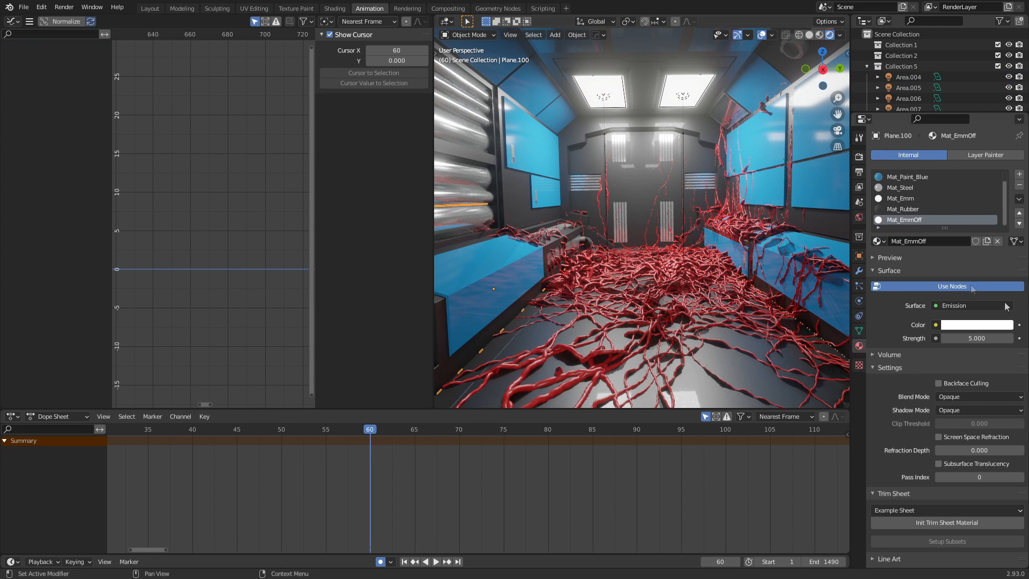
right_click(975, 338)
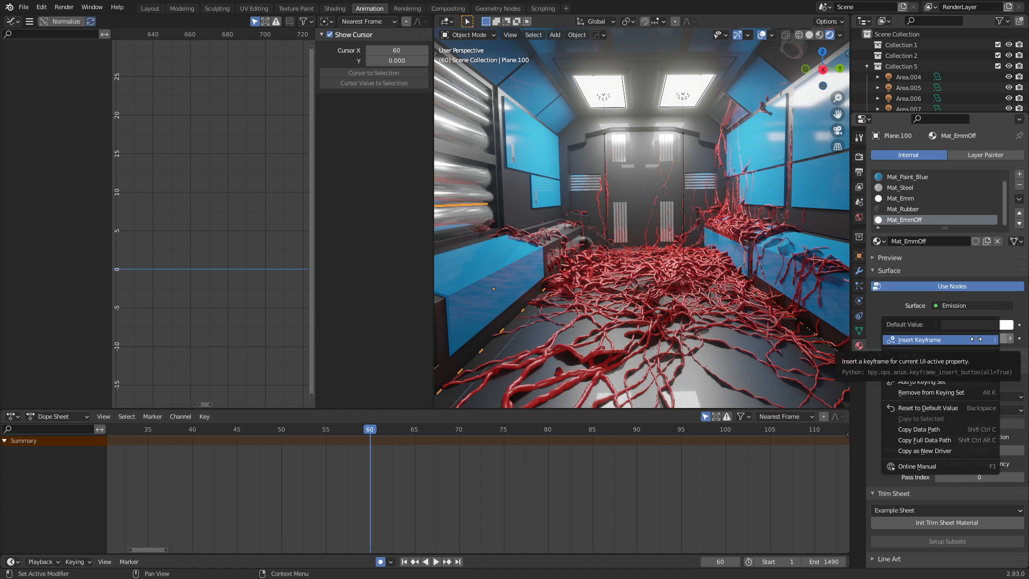
click(975, 338)
key(Right)
click(985, 341)
text(0)
key(Return)
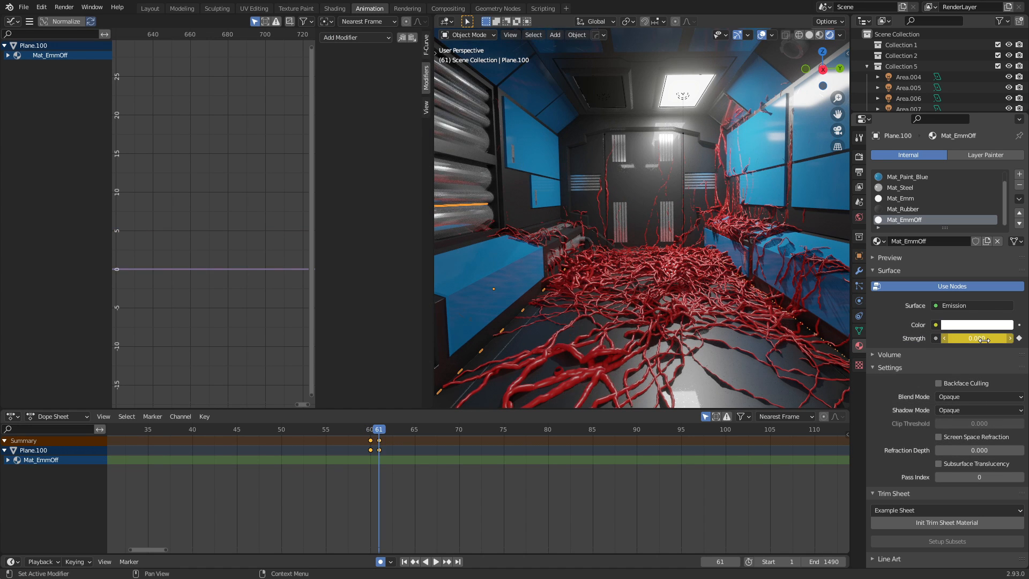
- Keyframe Mat_EmmOff's emission strength at 0 on frame 65 and set it back to 5 on frame 66
key(Right)
key(Right)
key(Right)
key(Right)
right_click(985, 340)
click(985, 341)
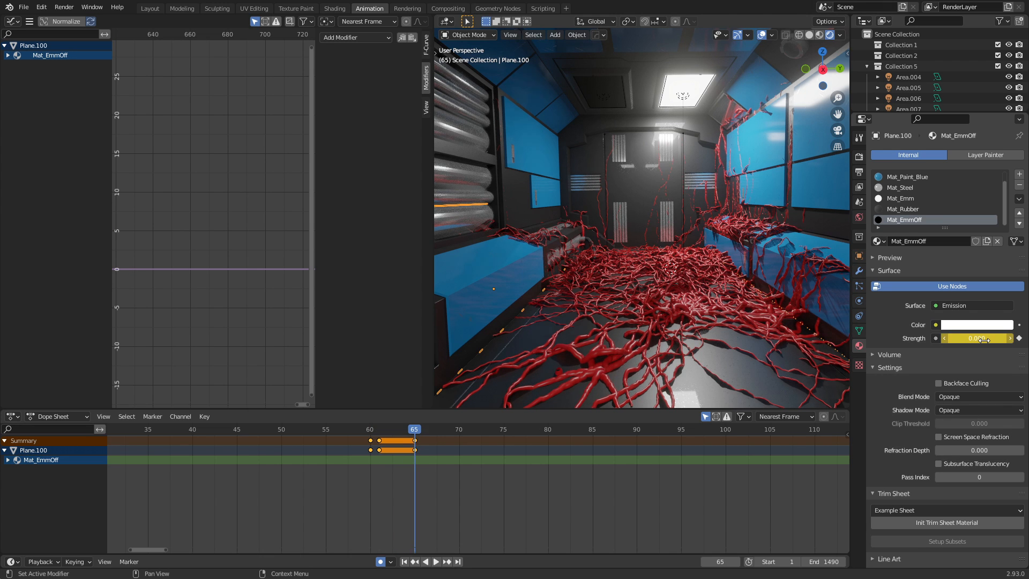
key(Right)
click(985, 340)
text(5)
key(Return)
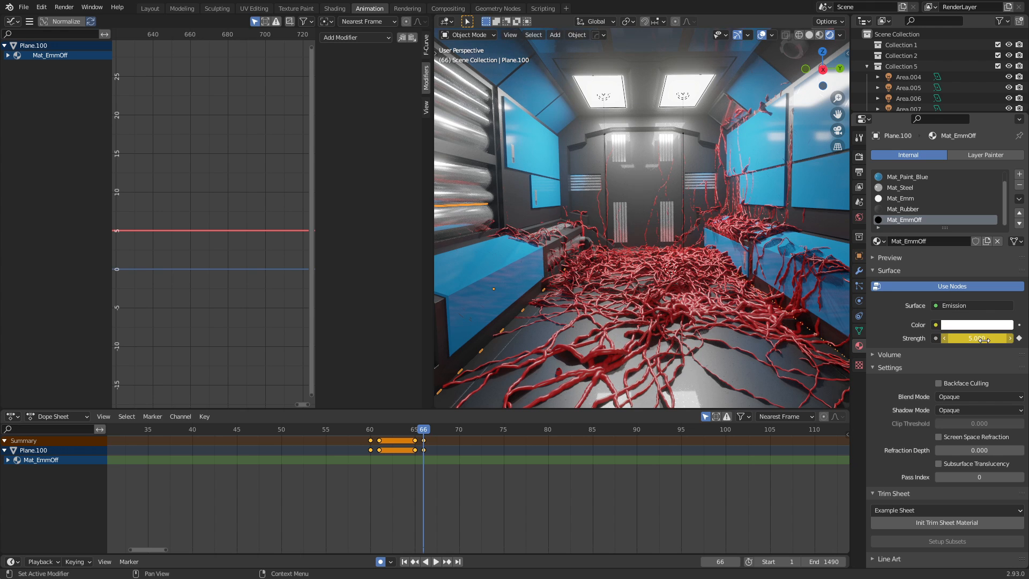
- Add the Area.004 light to the selection and duplicate all flicker keyframes eight times at irregular intervals, both before and after the original set
click(600, 86)
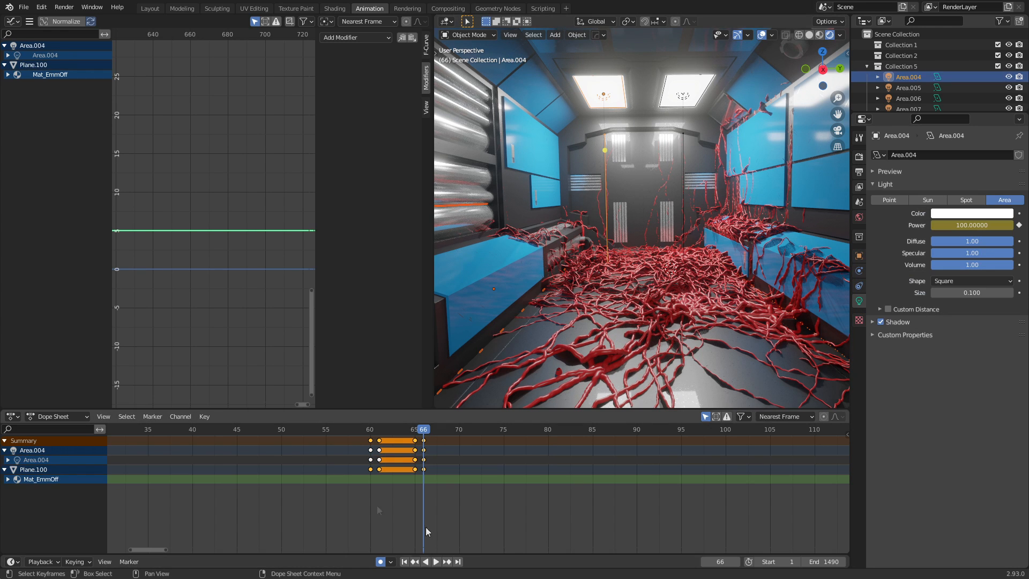
scroll(411, 472, down, 5)
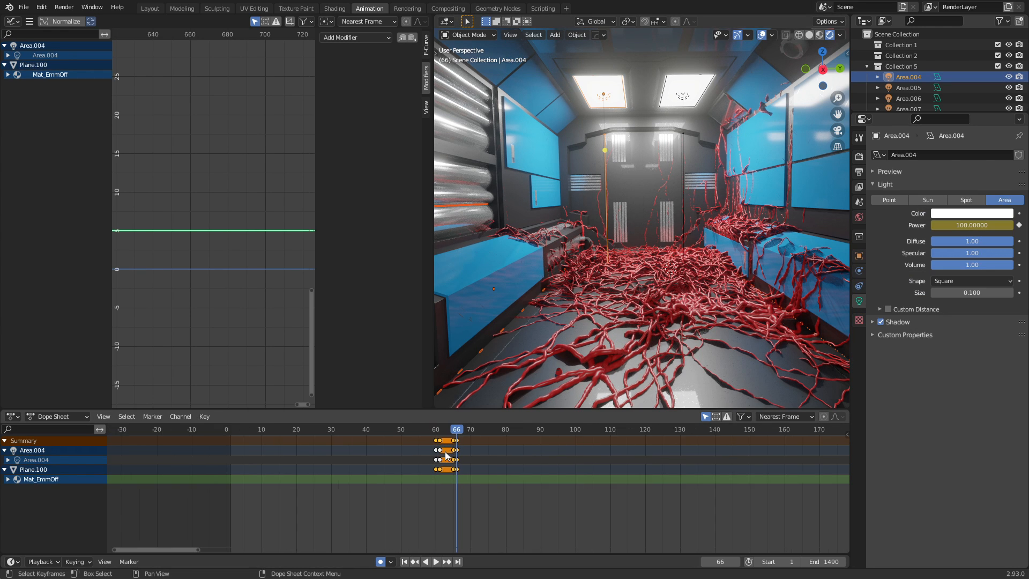
key(a)
key(shift+d)
click(409, 458)
key(shift+d)
click(338, 459)
key(shift+d)
click(308, 462)
key(shift+d)
click(254, 465)
key(shift+d)
click(506, 464)
key(shift+d)
click(559, 460)
key(shift+d)
click(636, 459)
key(shift+d)
click(718, 460)
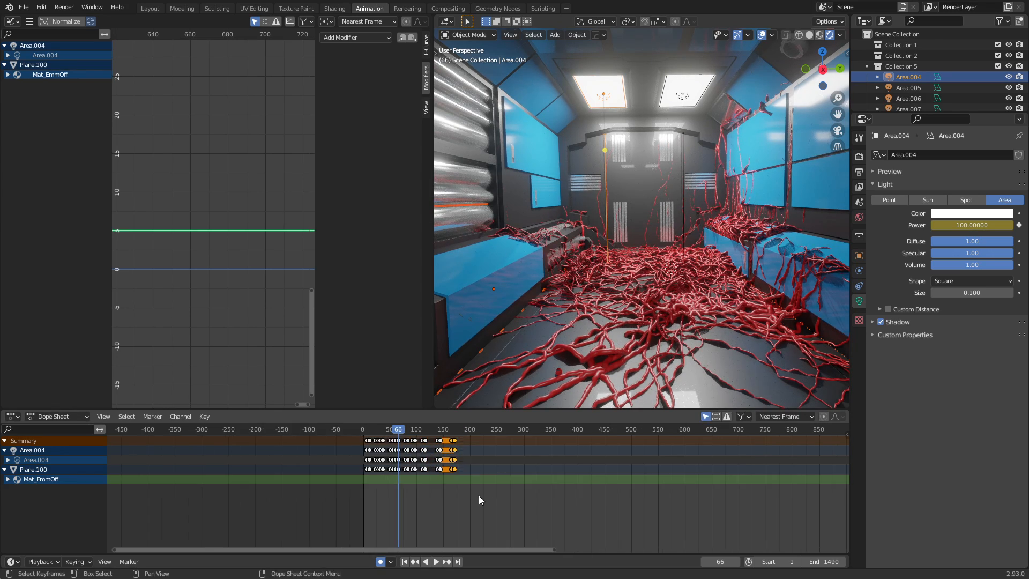
- Select the whole series of flicker keyframes and duplicate it repeatedly further along the timeline
drag(478, 495, 304, 424)
key(shift+d)
click(591, 484)
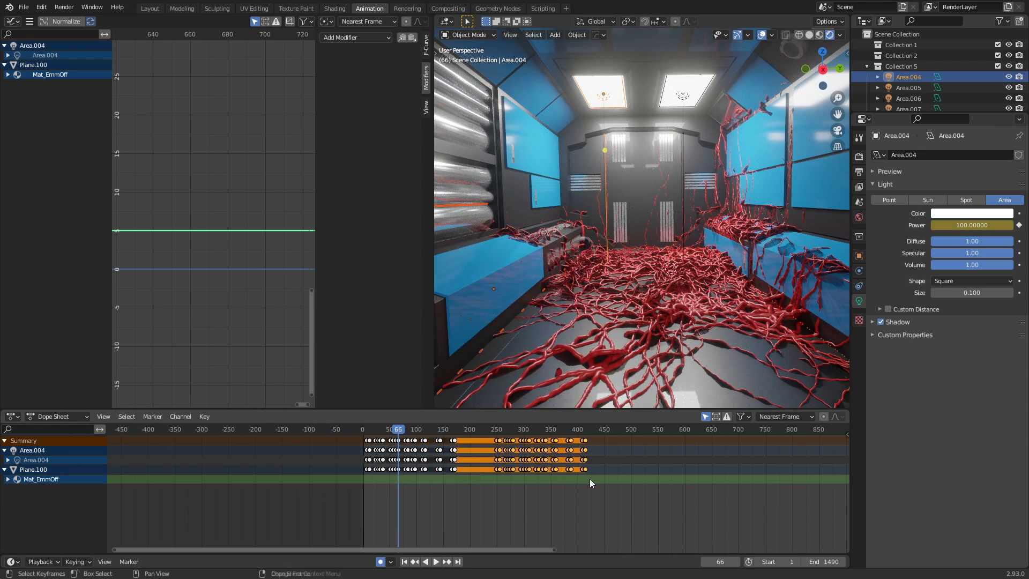
key(shift+d)
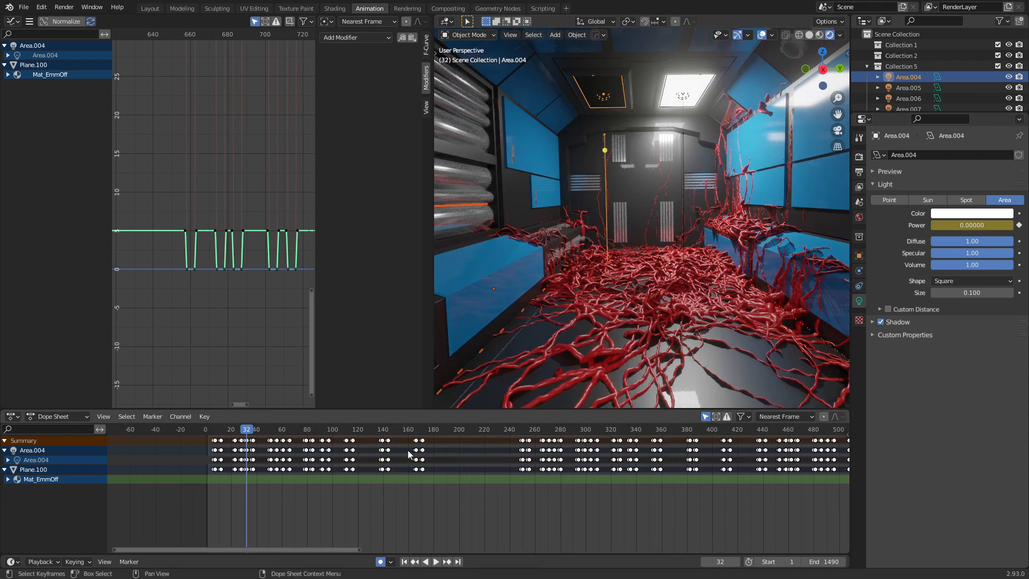
- Move the playhead to frame 34, select the flicker keyframes after it and reposition them along the timeline
scroll(351, 471, up, 5)
shift+middle_drag(352, 471, 578, 484)
scroll(577, 484, up, 4)
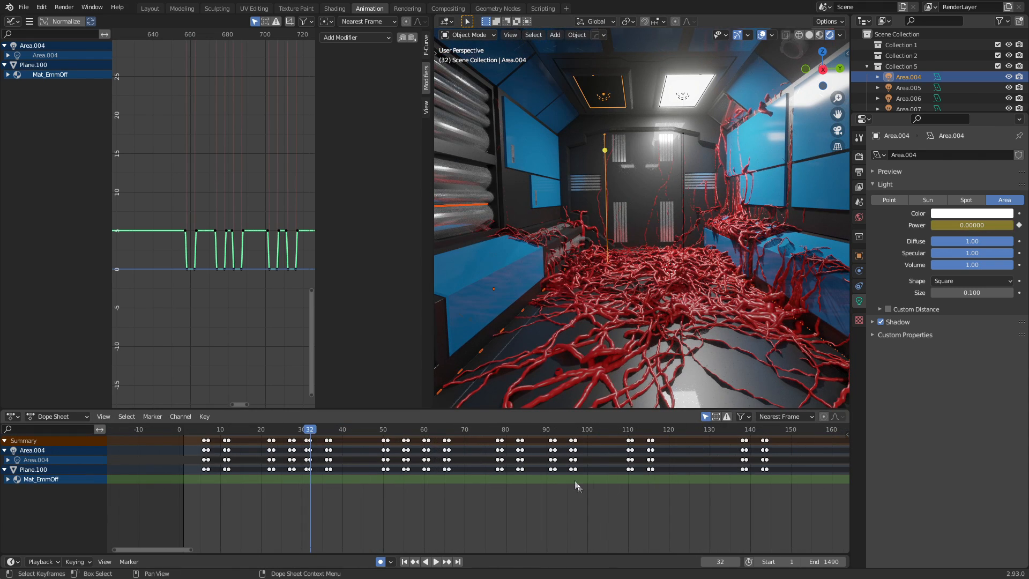
click(319, 432)
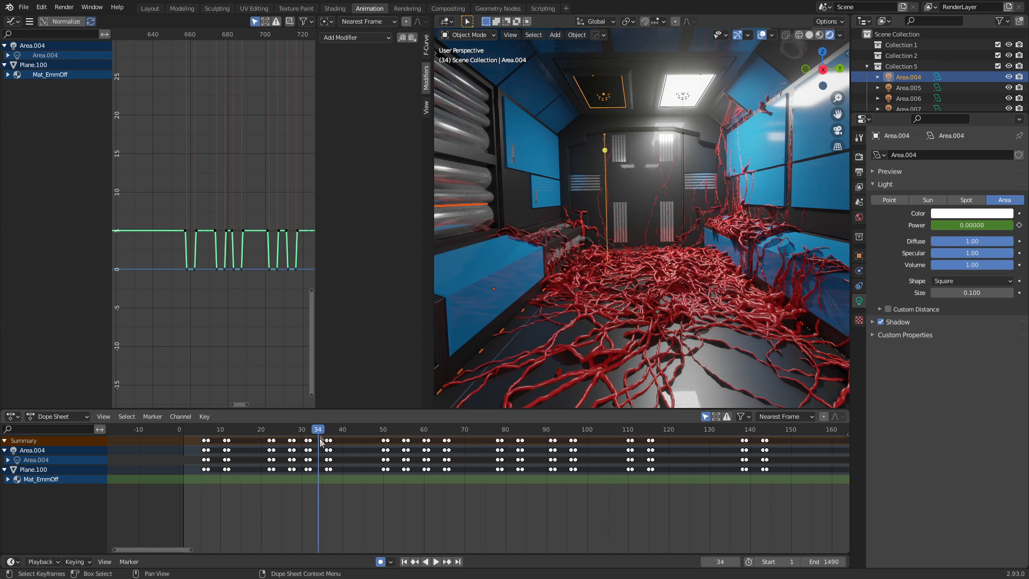
click(320, 490)
drag(319, 500, 809, 433)
drag(653, 453, 482, 479)
click(483, 487)
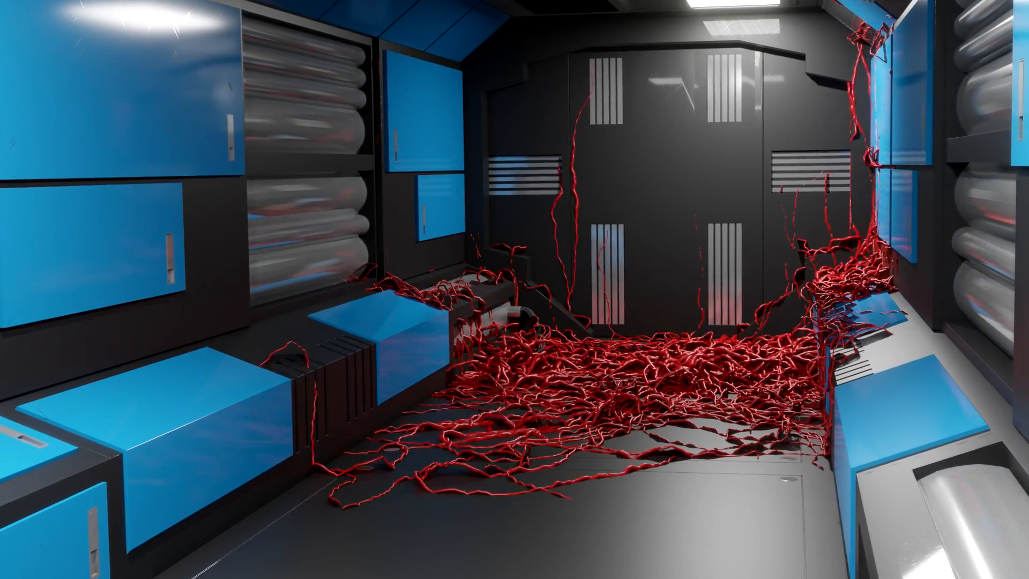